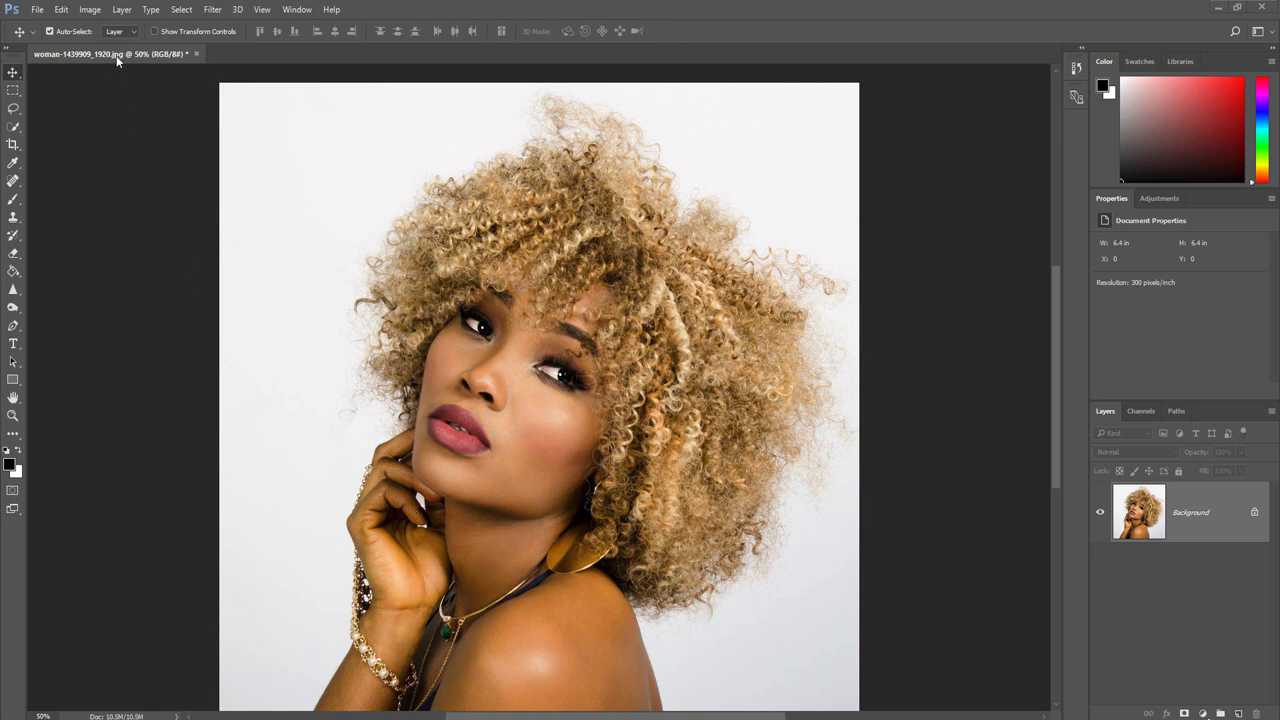
# Duplicate the Background layer as a new layer named 'Main'
pyautogui.click(119, 12)
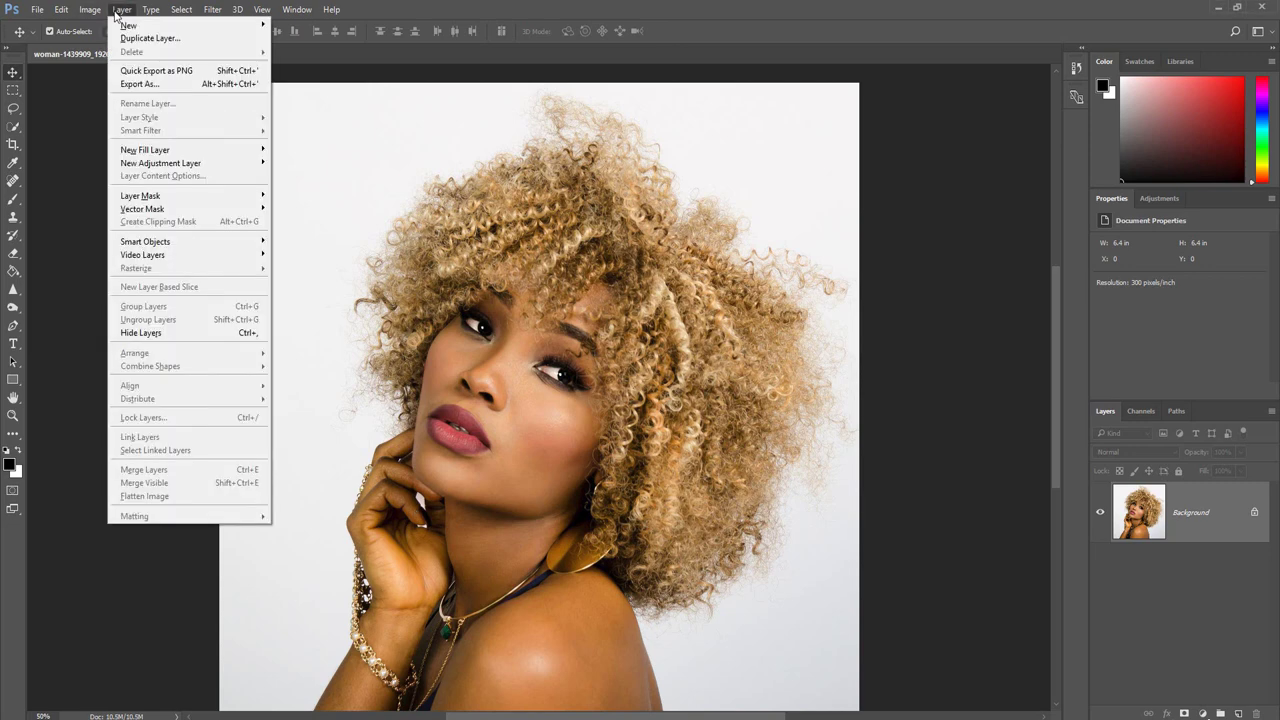
pyautogui.click(125, 38)
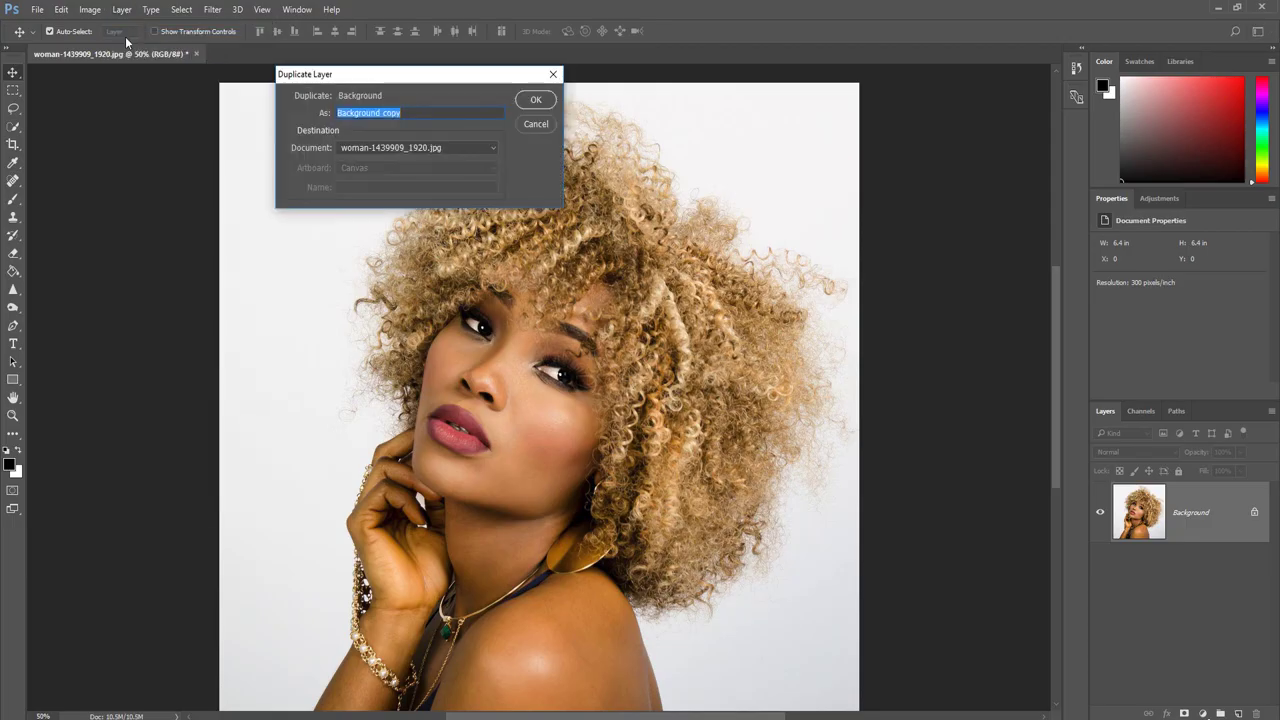
pyautogui.press('BackSpace')
pyautogui.write('Main')
pyautogui.click(535, 101)
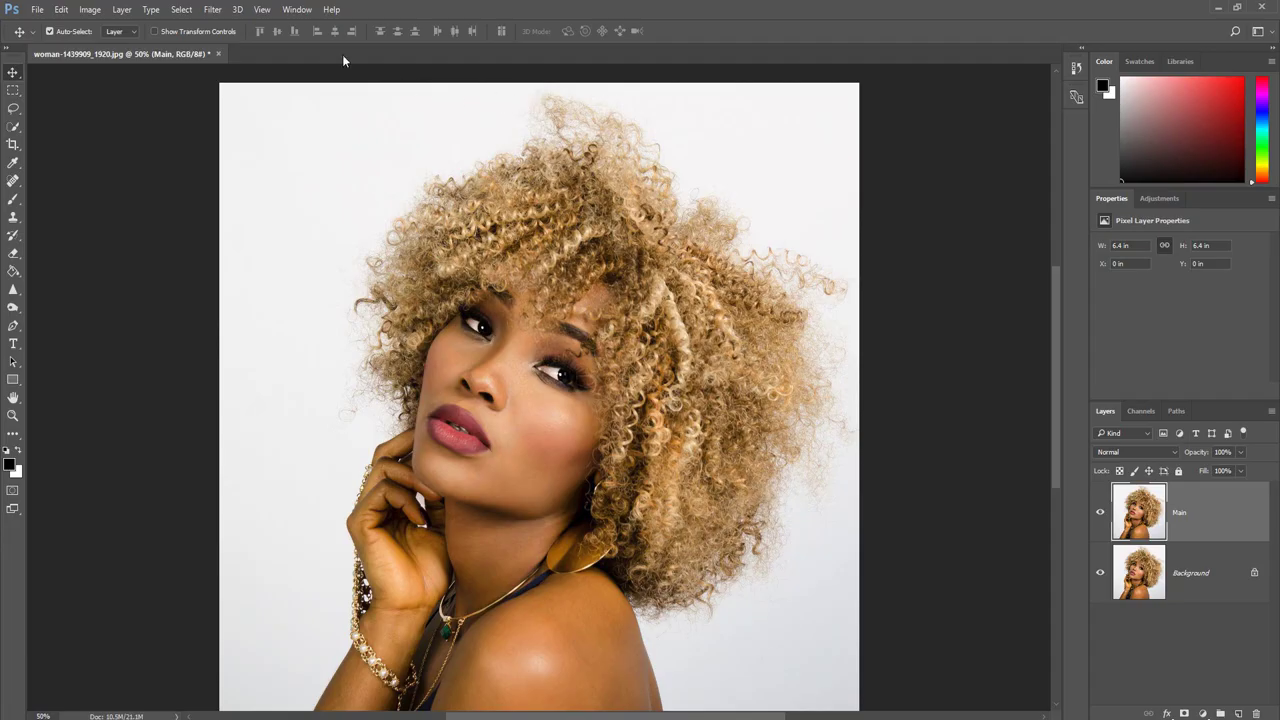
# Apply the Artistic > Poster Edges filter to Main with Edge Thickness 10 and Edge Intensity 10
pyautogui.click(219, 9)
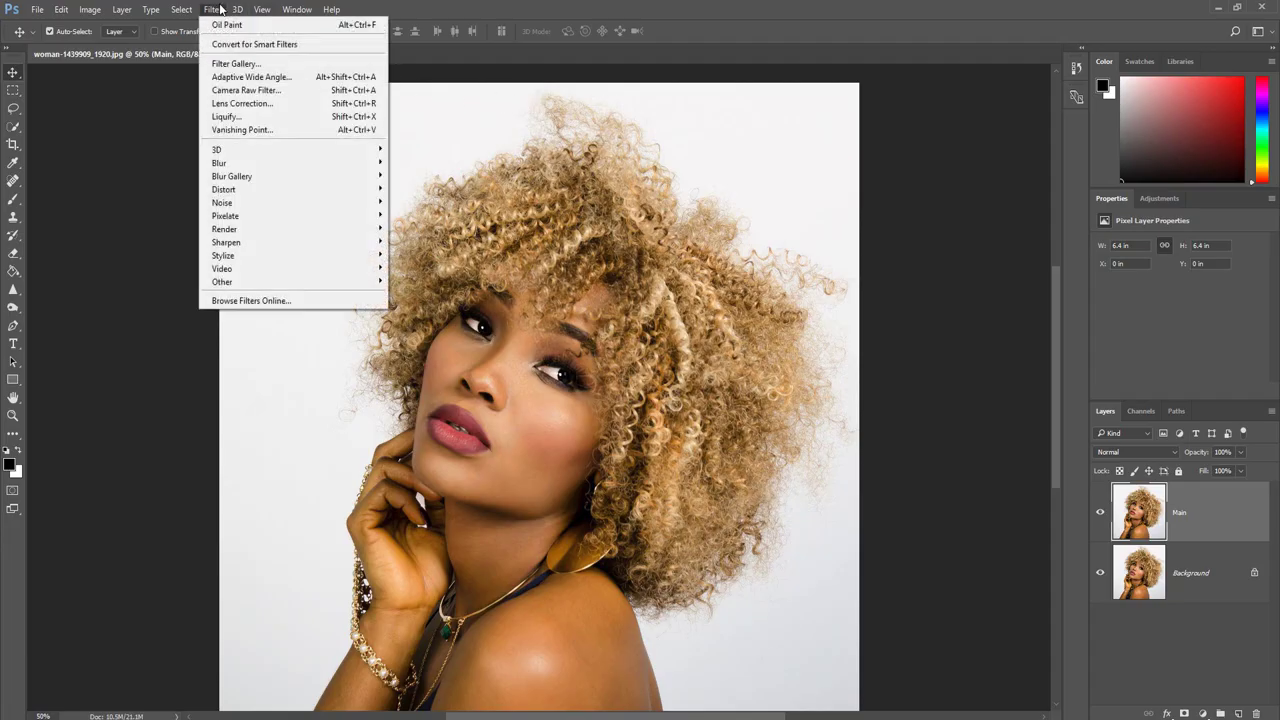
pyautogui.click(230, 63)
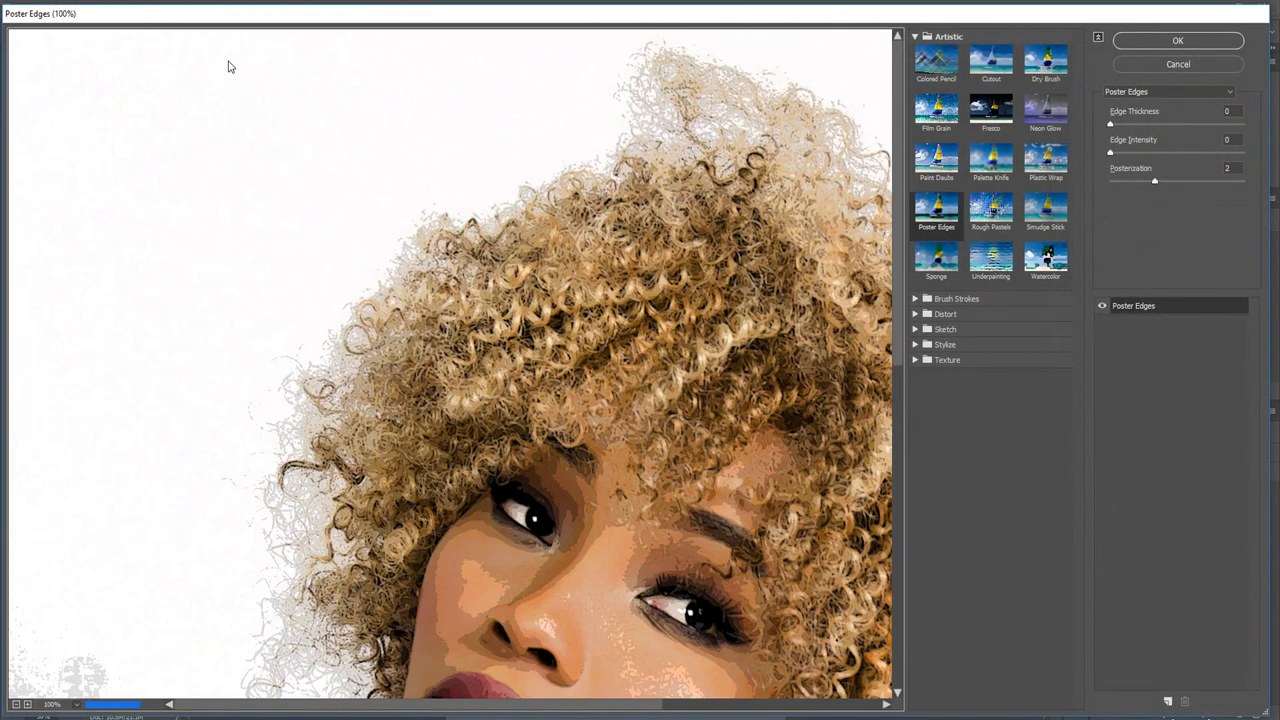
pyautogui.click(916, 37)
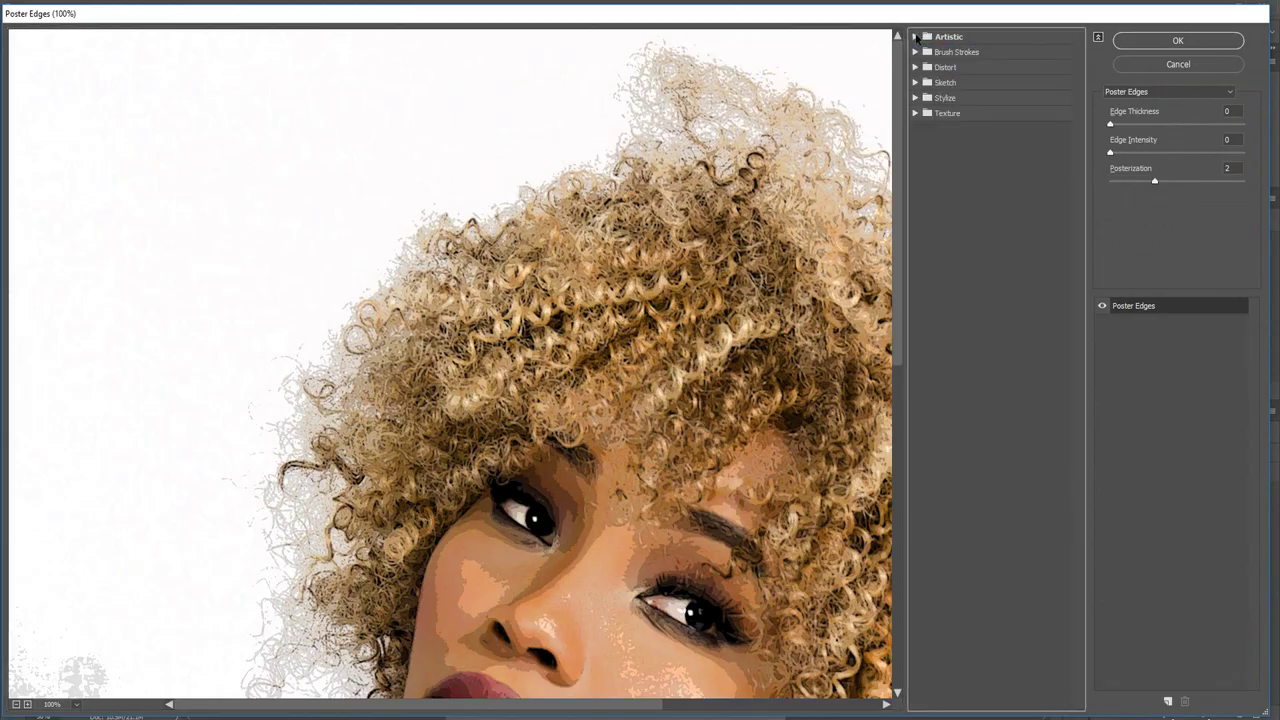
pyautogui.click(916, 37)
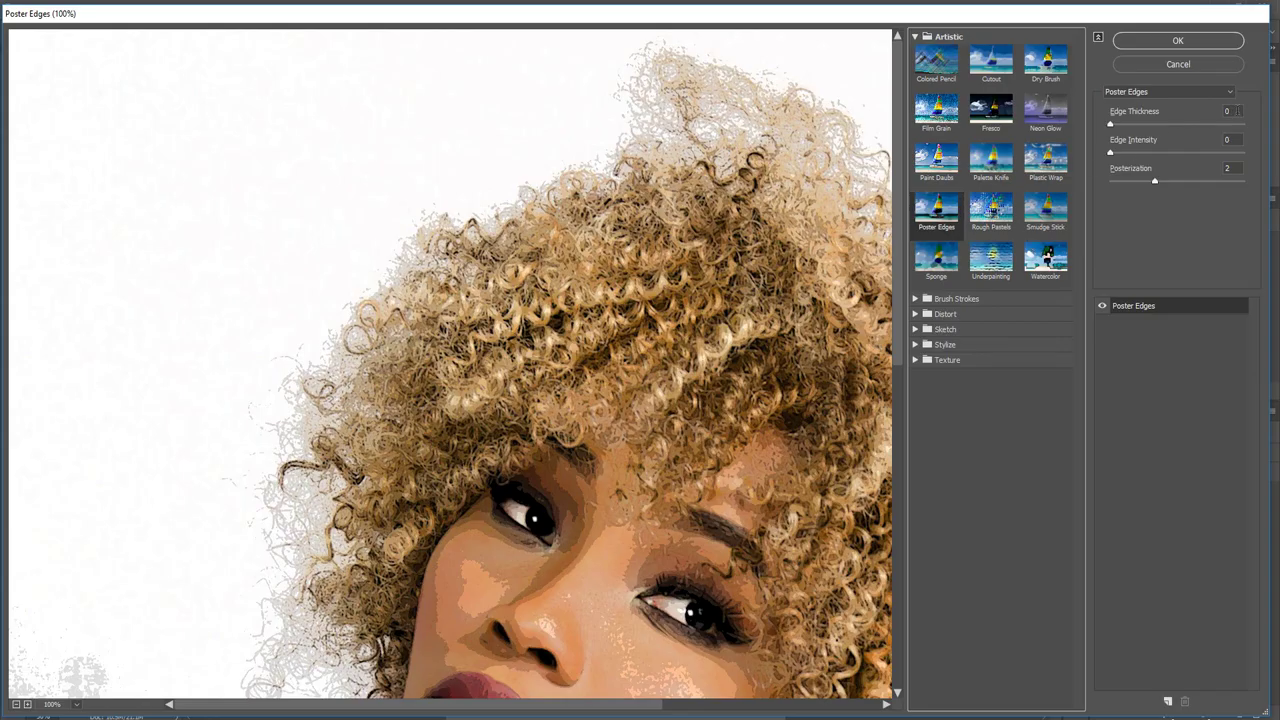
pyautogui.click(1236, 111)
pyautogui.write('10')
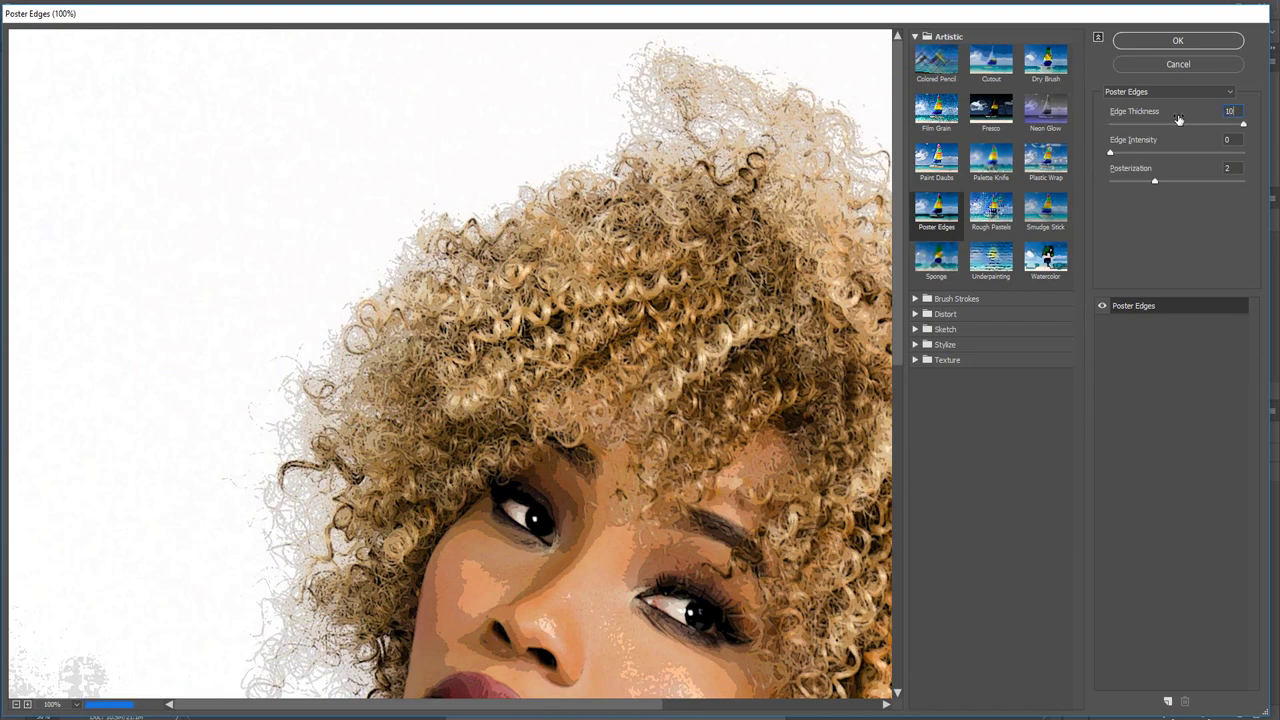
pyautogui.press('Tab')
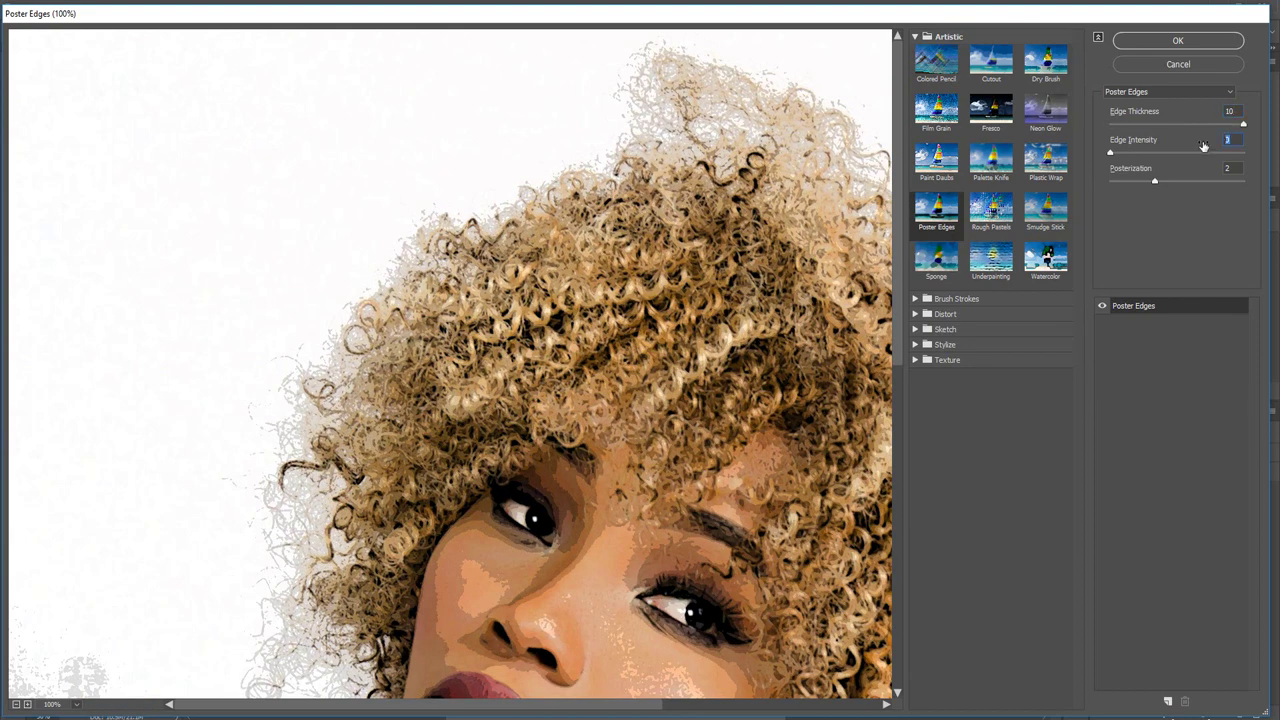
pyautogui.write('10')
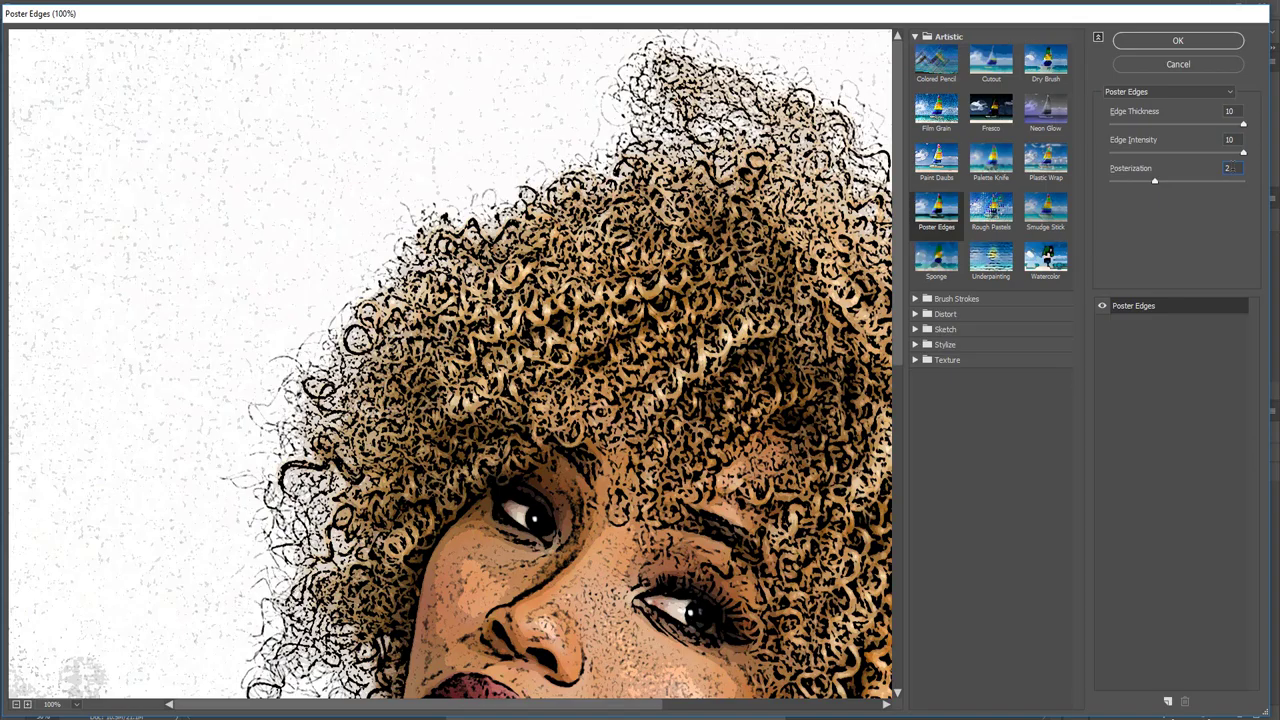
pyautogui.click(1184, 41)
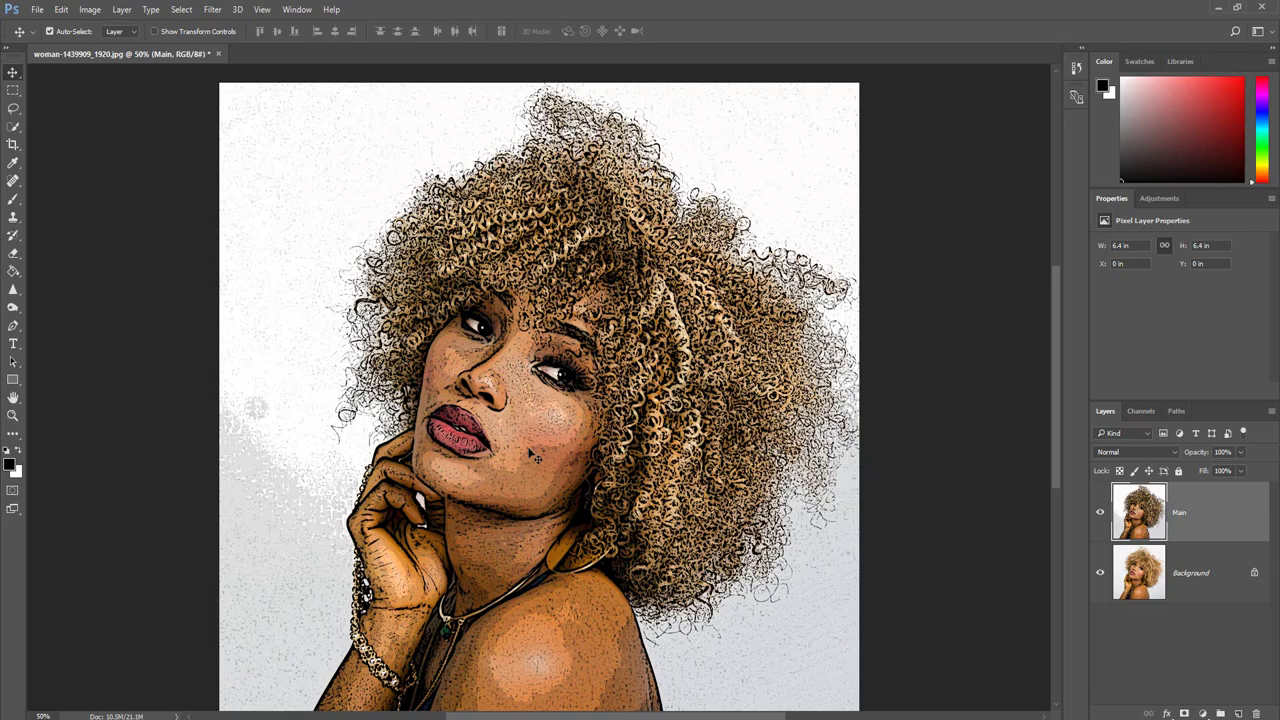
# Apply a Threshold adjustment at level 49 to the Main layer
pyautogui.click(90, 10)
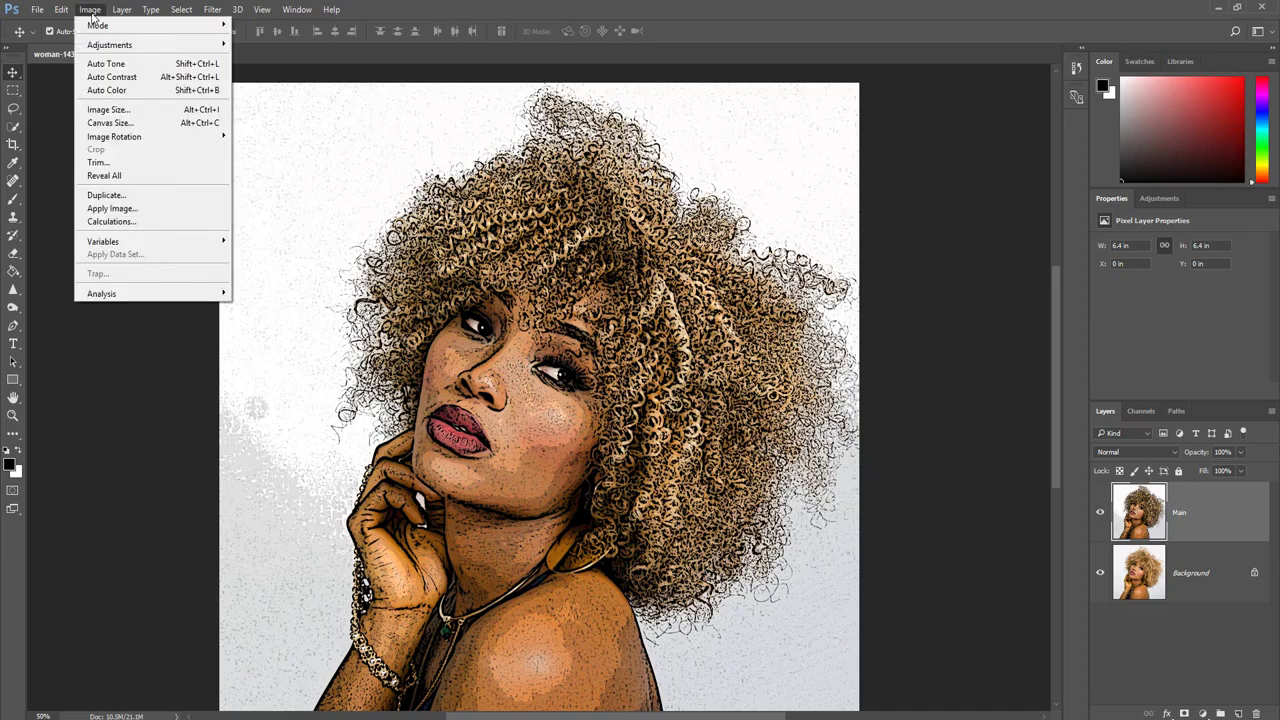
pyautogui.moveTo(98, 46)
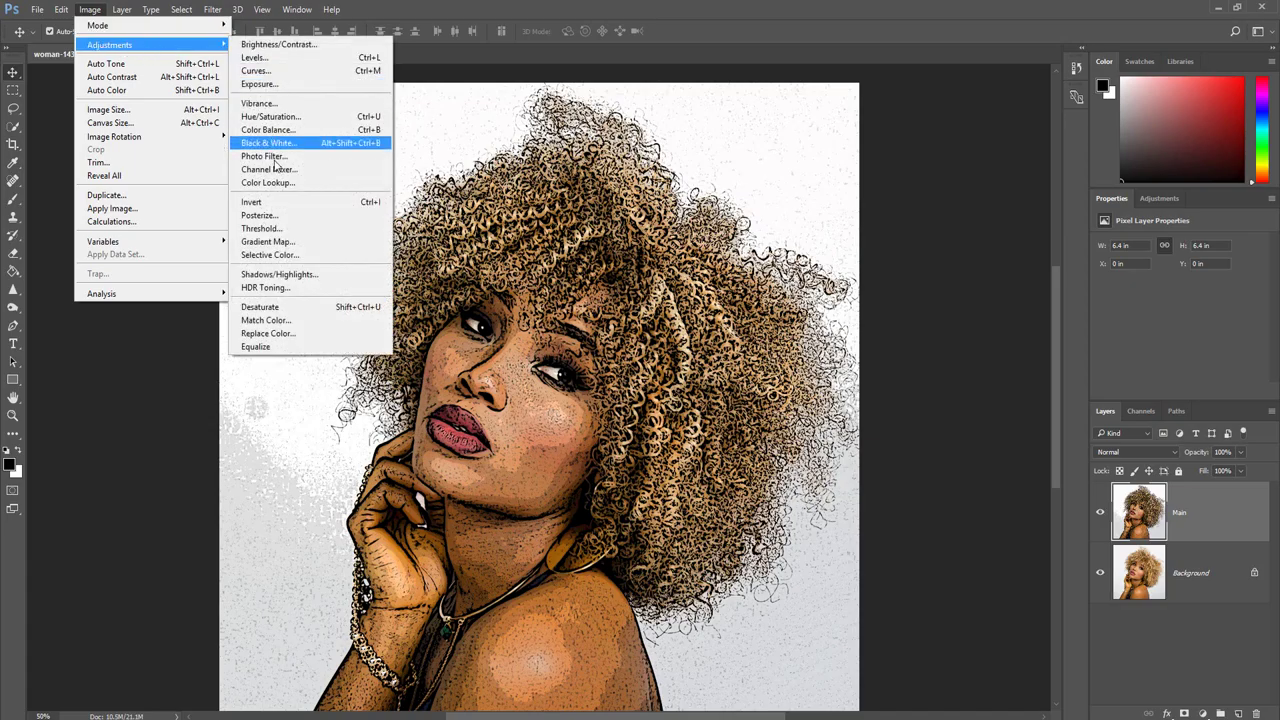
pyautogui.click(265, 229)
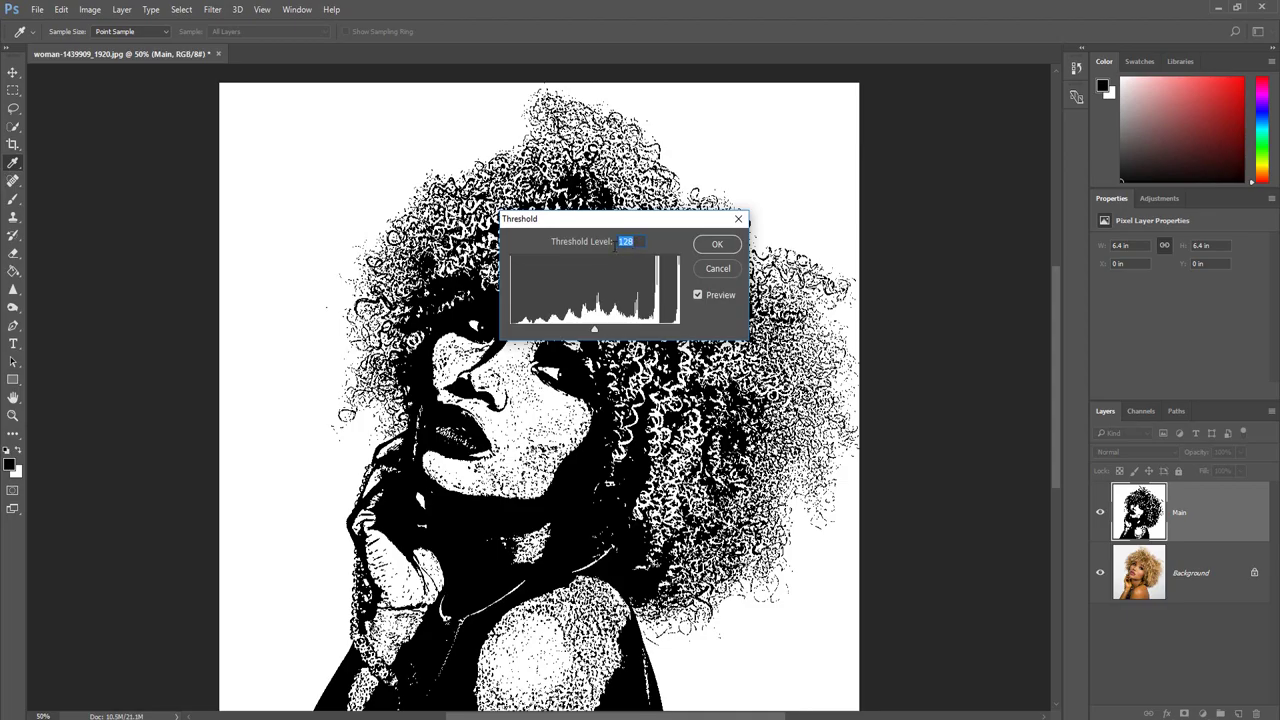
pyautogui.write('49')
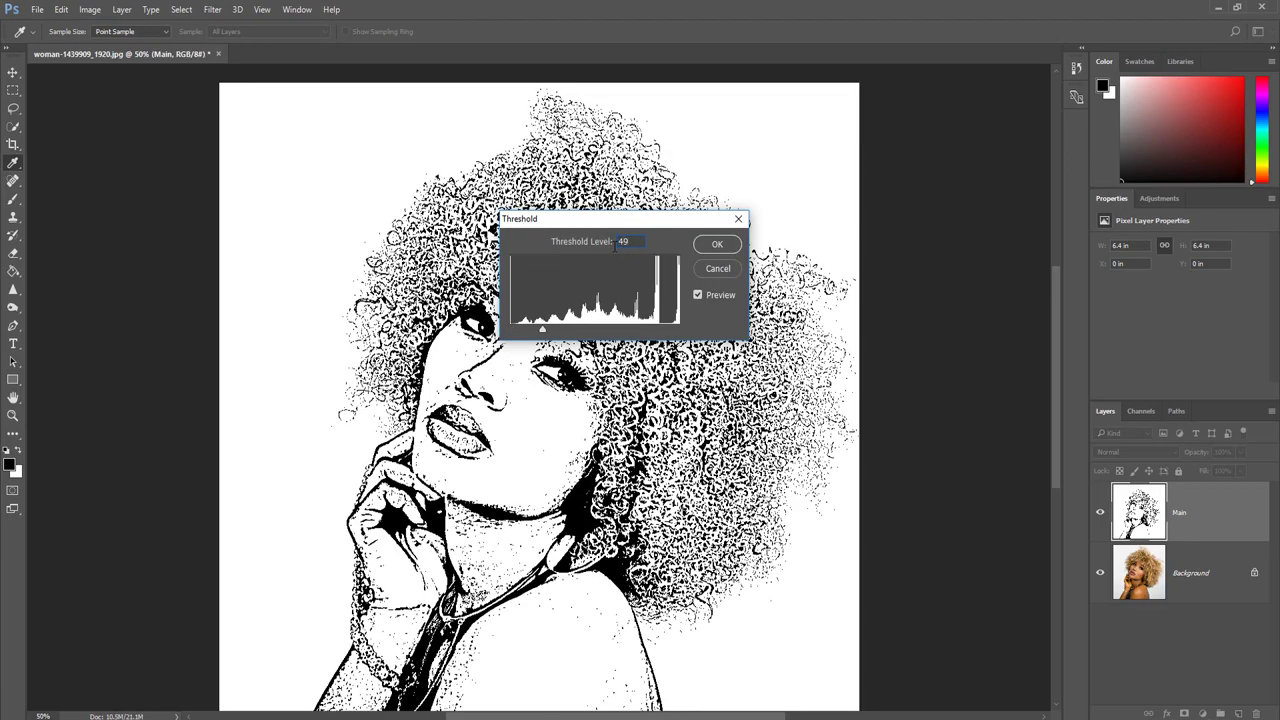
pyautogui.click(711, 246)
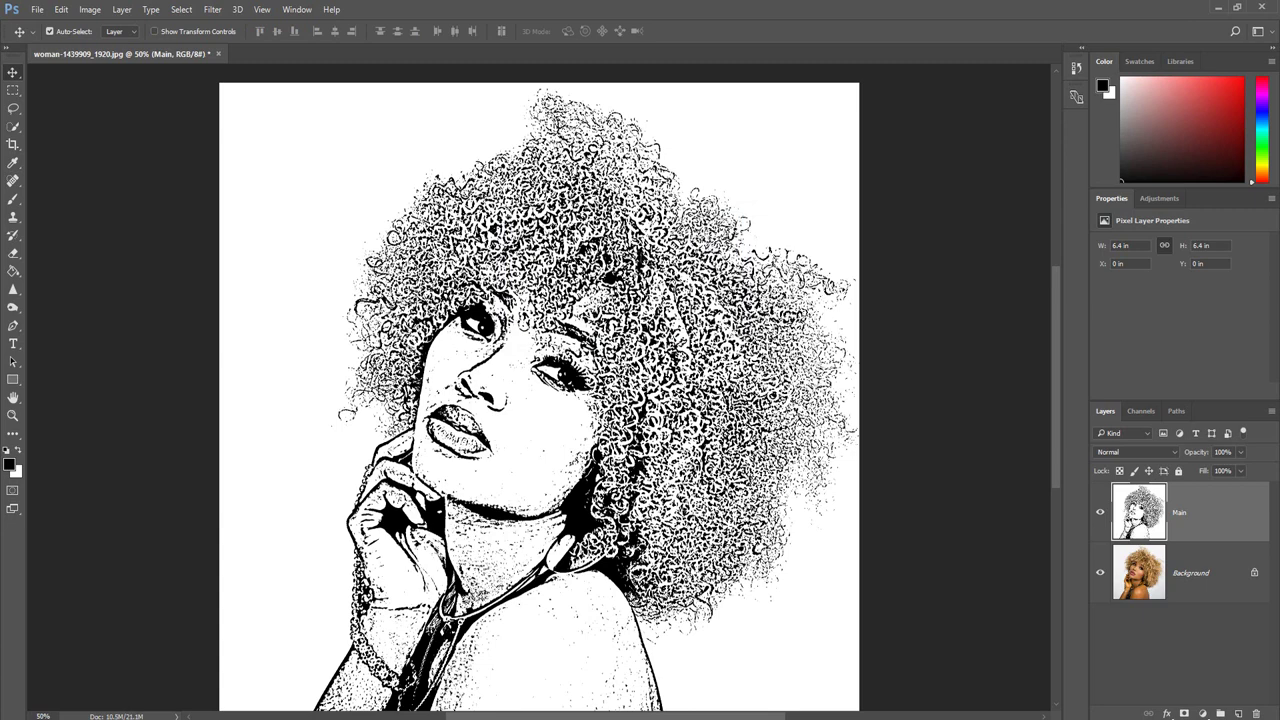
# Apply Stylize > Oil Paint to Main with Cleanliness 2.0, then select the Background layer
pyautogui.click(213, 11)
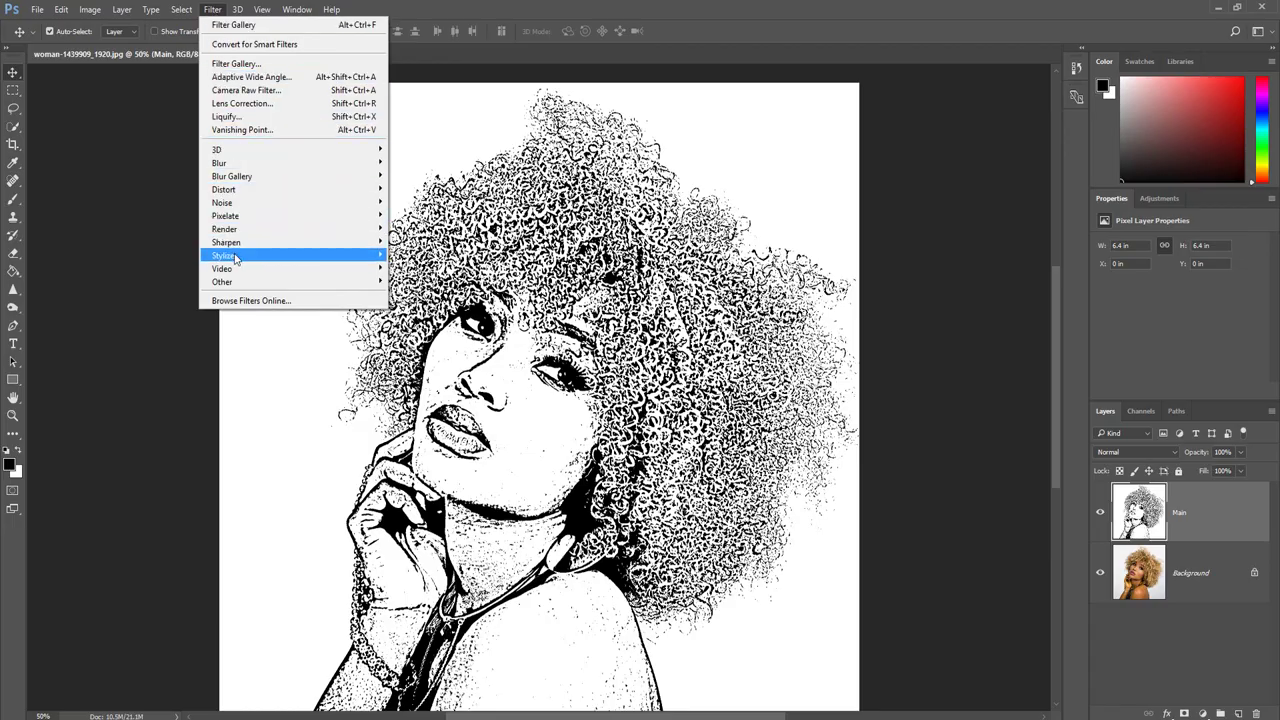
pyautogui.moveTo(235, 262)
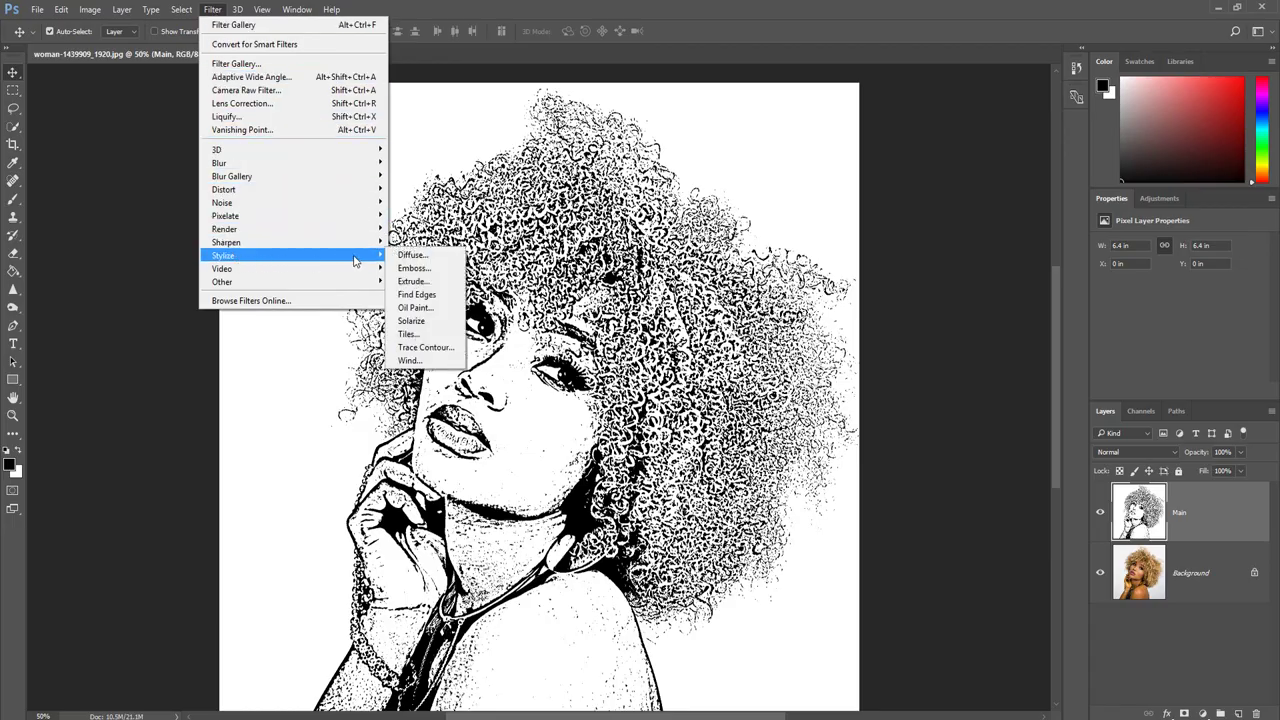
pyautogui.click(427, 315)
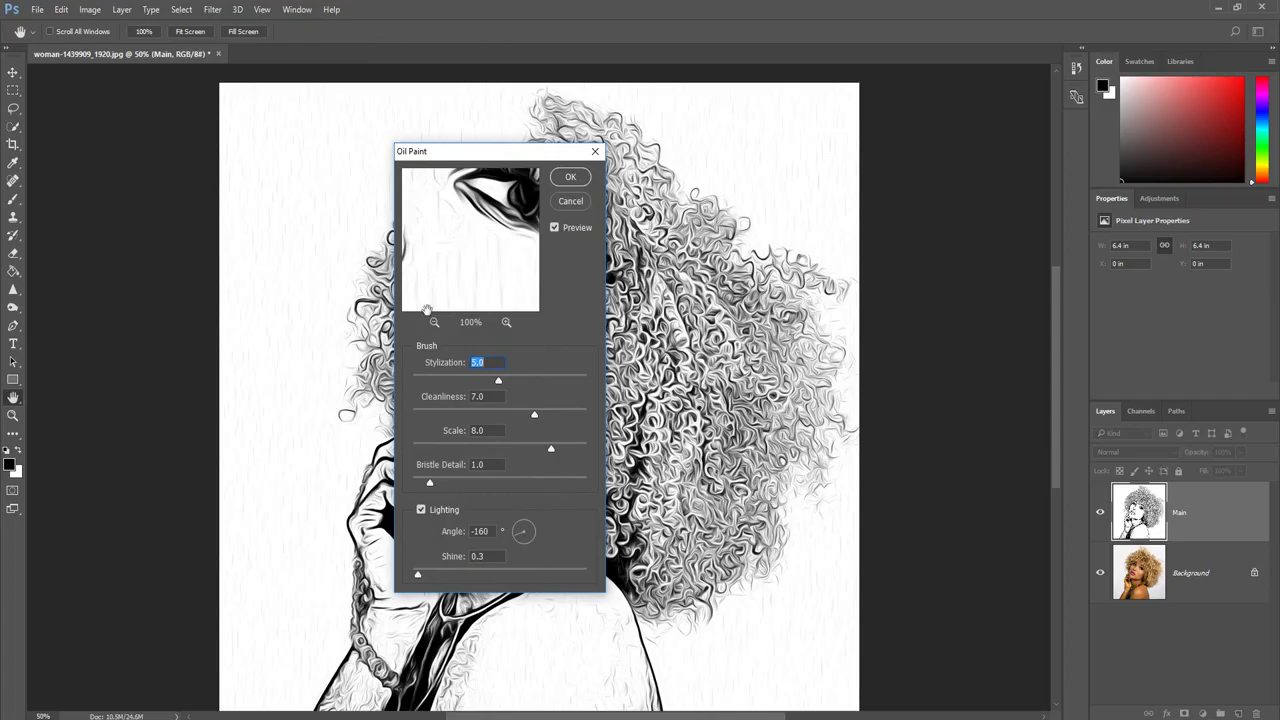
pyautogui.click(488, 362)
pyautogui.click(479, 397)
pyautogui.press('BackSpace')
pyautogui.write('2')
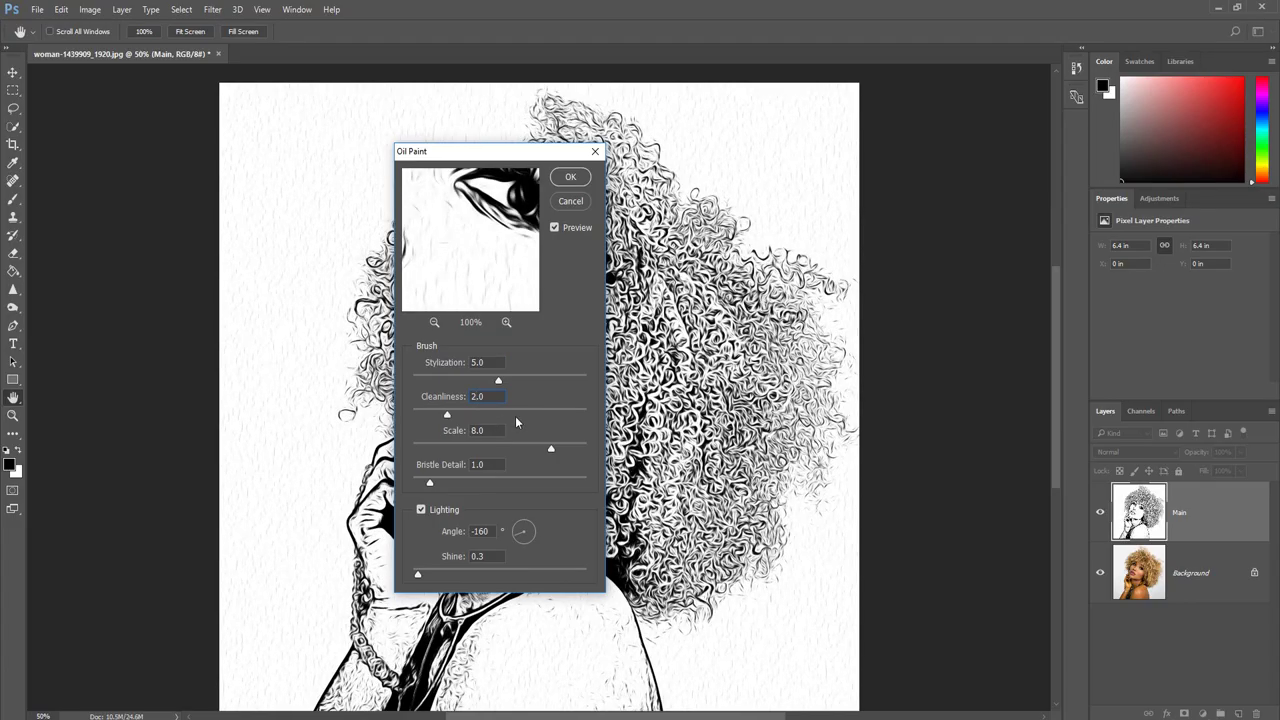
pyautogui.click(570, 180)
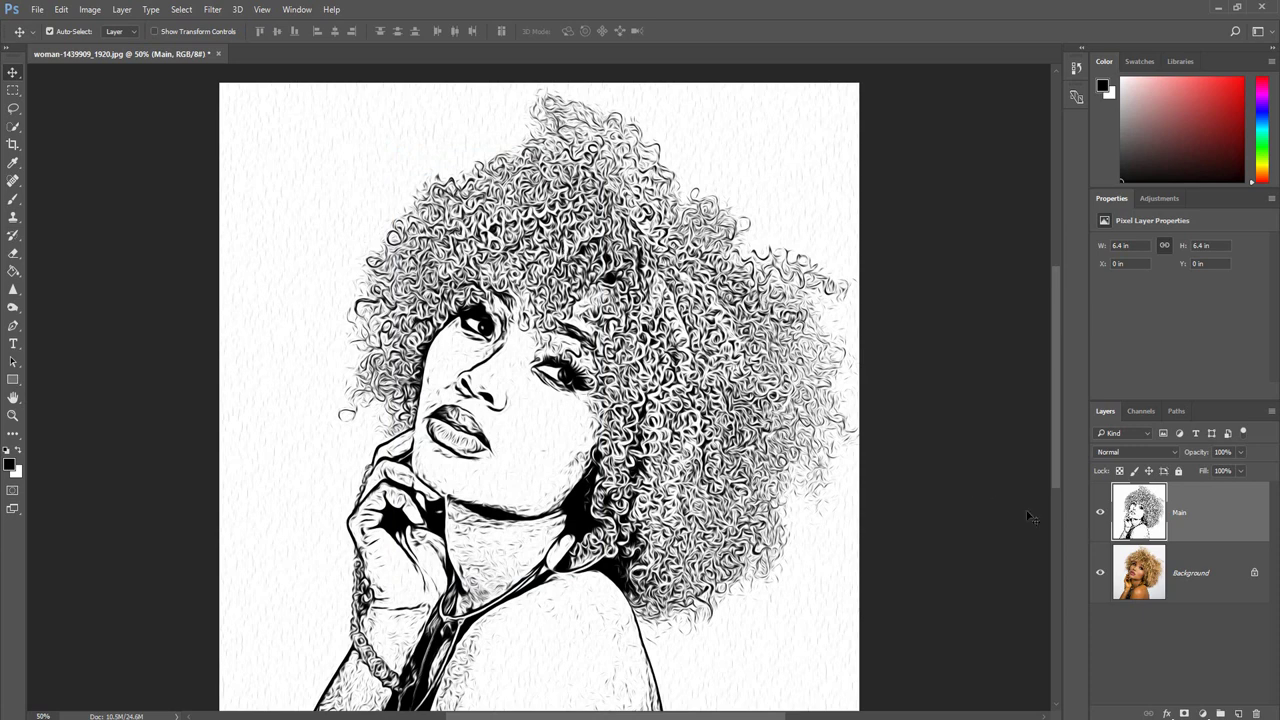
pyautogui.click(1128, 573)
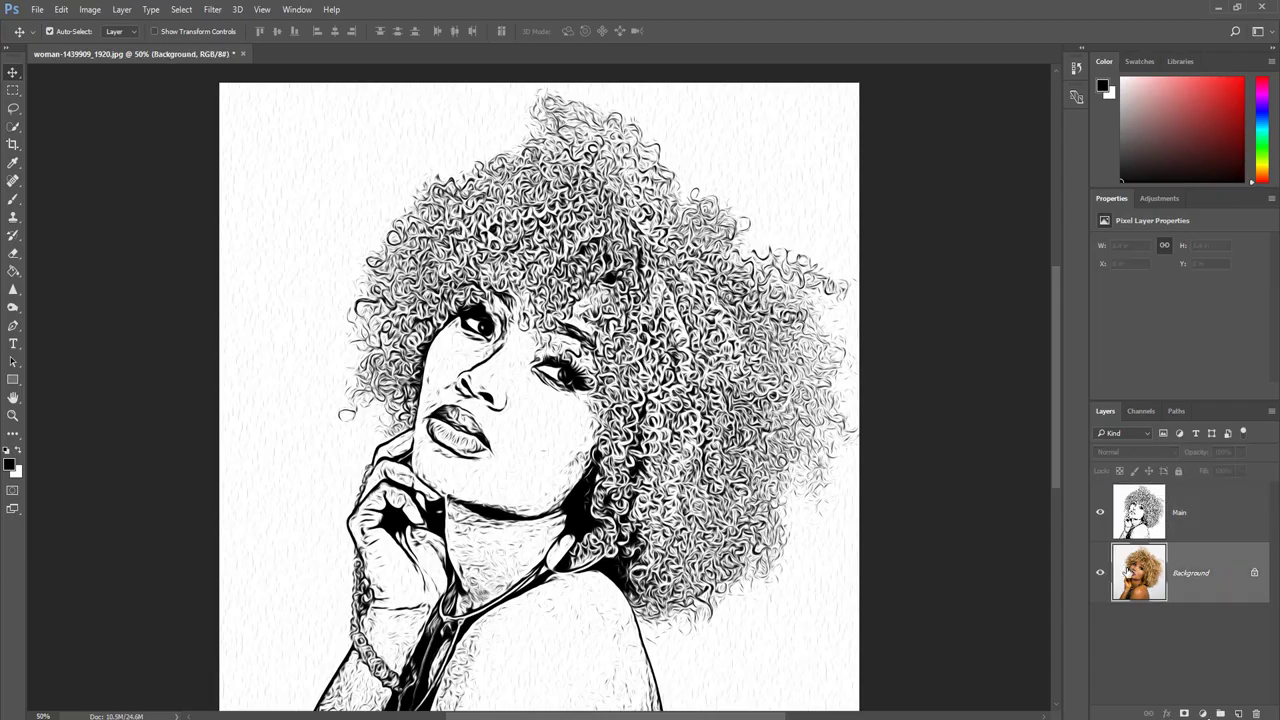
# Duplicate Background as a layer named 'Color' and hide the Main layer
pyautogui.click(124, 10)
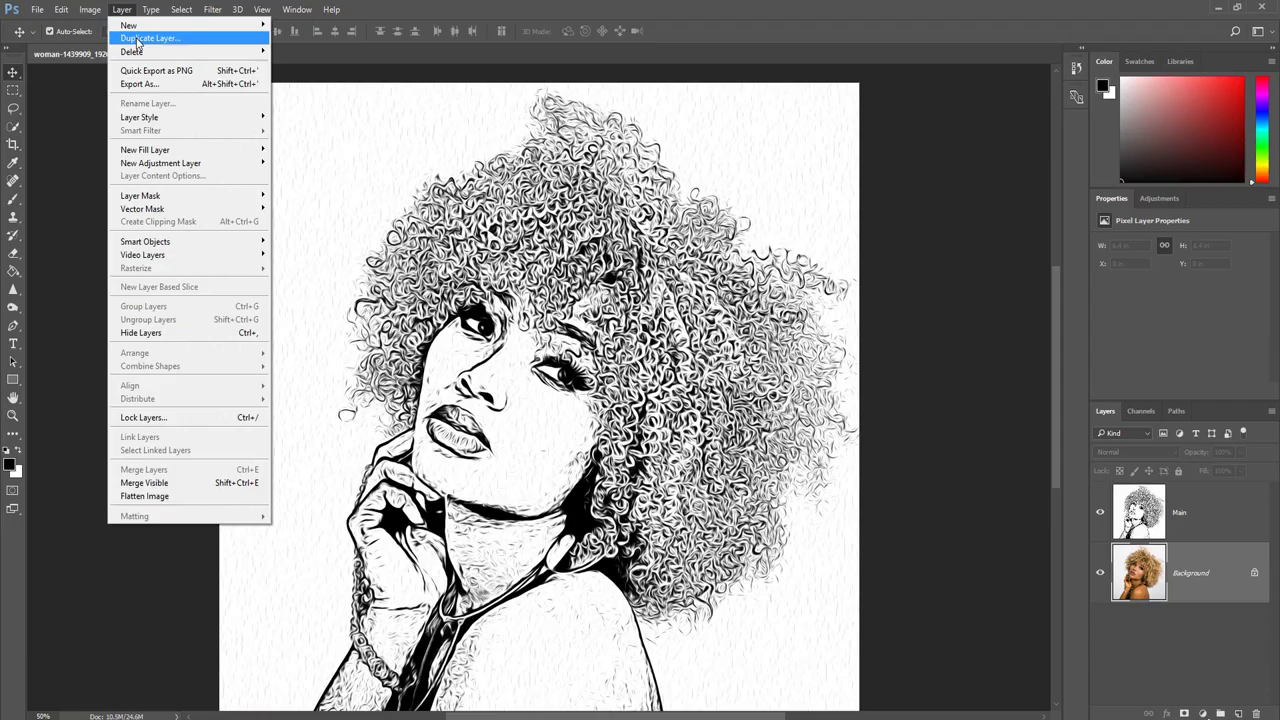
pyautogui.click(138, 38)
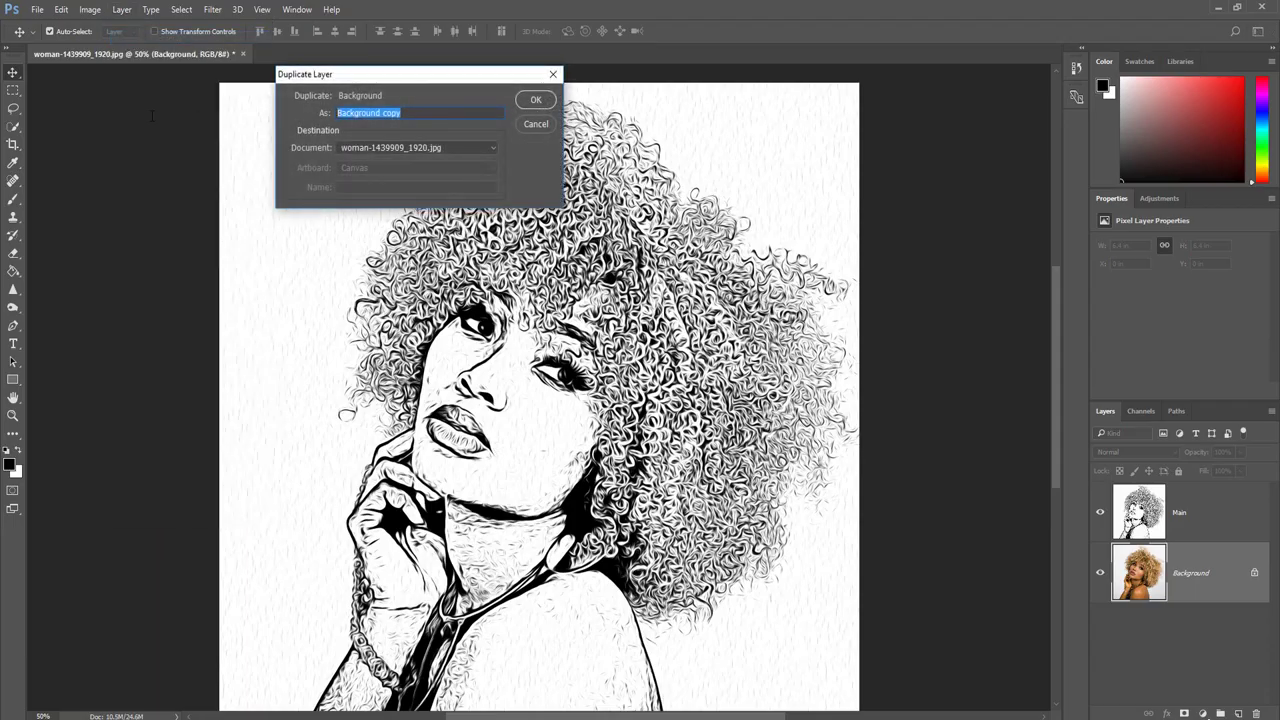
pyautogui.write('Color')
pyautogui.press('Return')
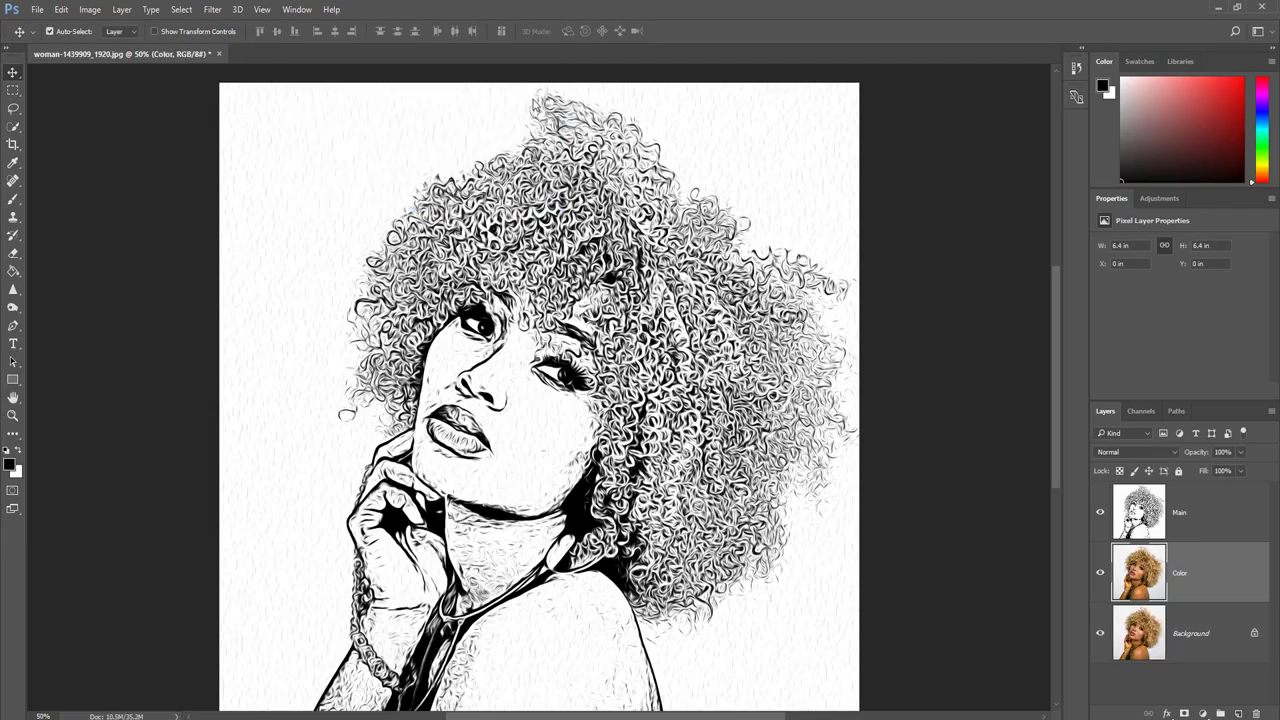
pyautogui.click(1100, 513)
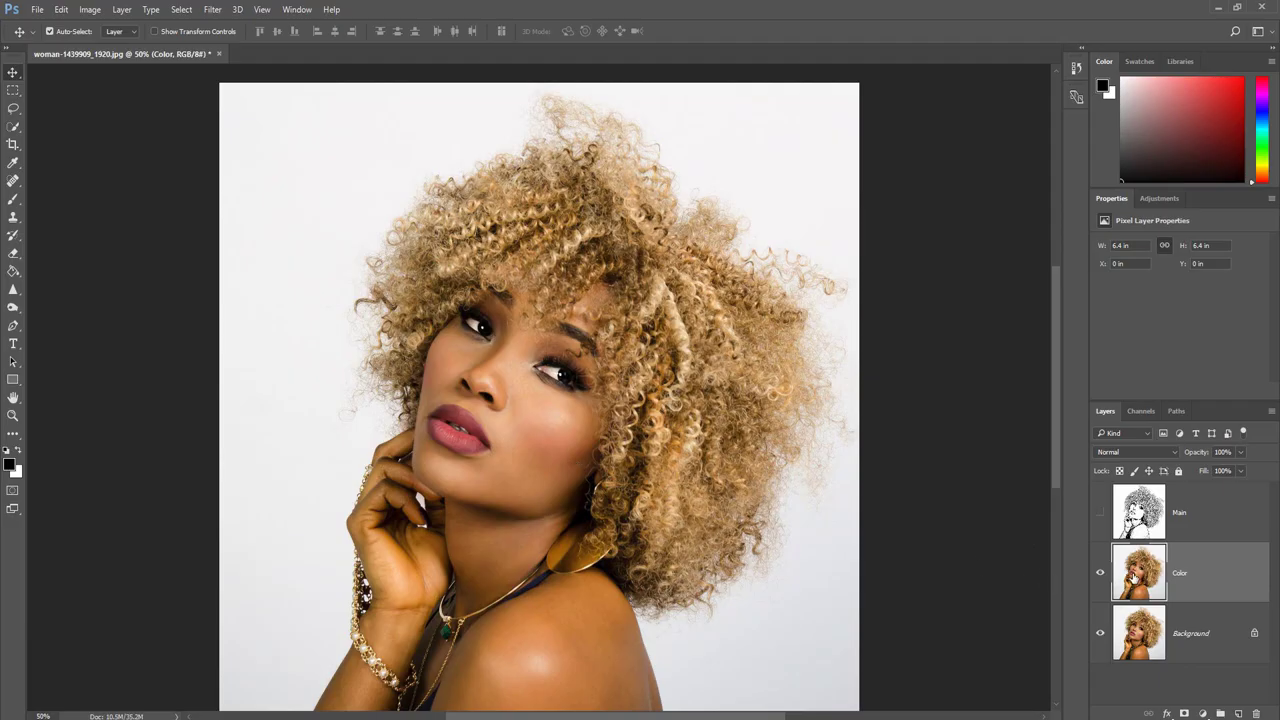
# Apply Poster Edges to the Color layer with Edge Thickness 0 and Edge Intensity 0
pyautogui.click(213, 12)
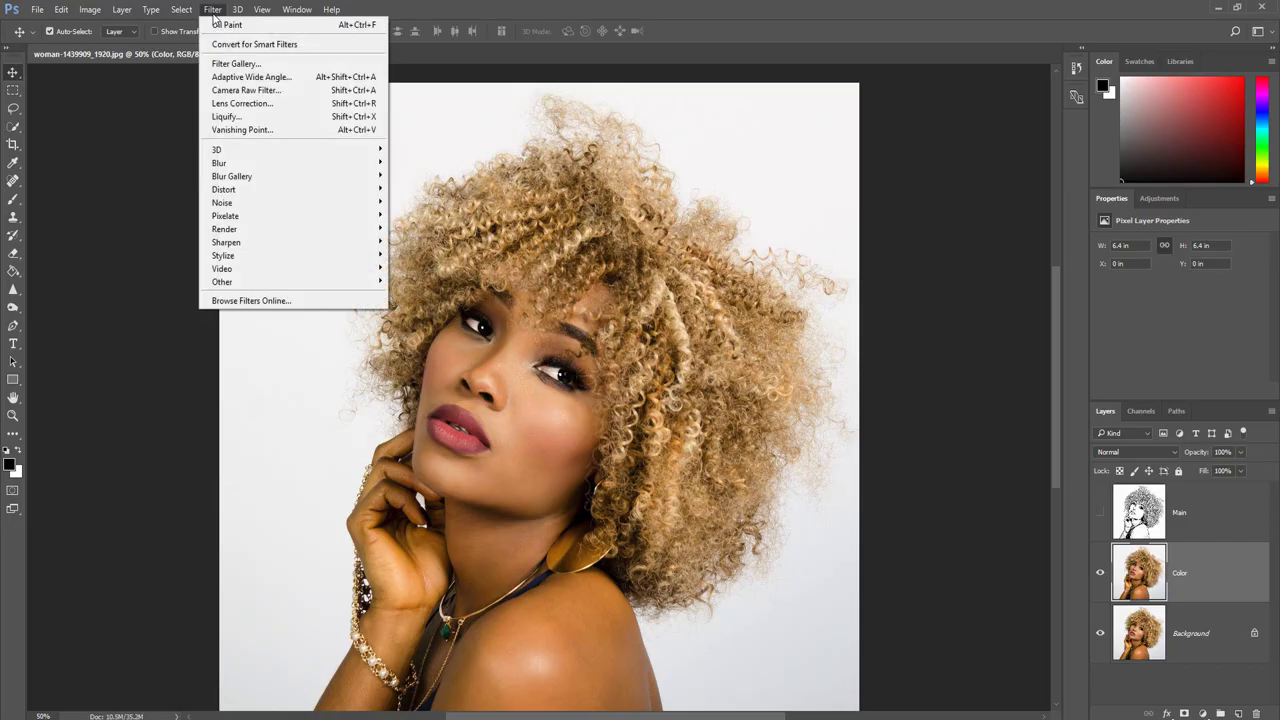
pyautogui.click(228, 63)
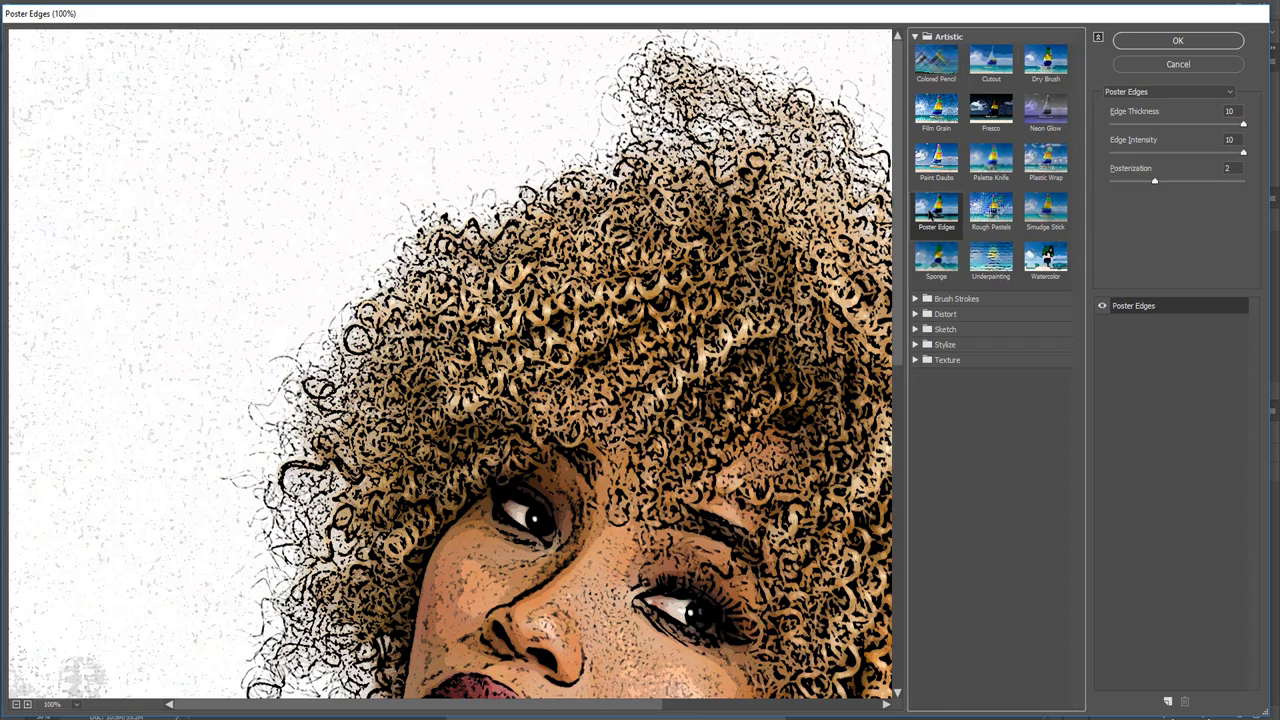
pyautogui.click(930, 212)
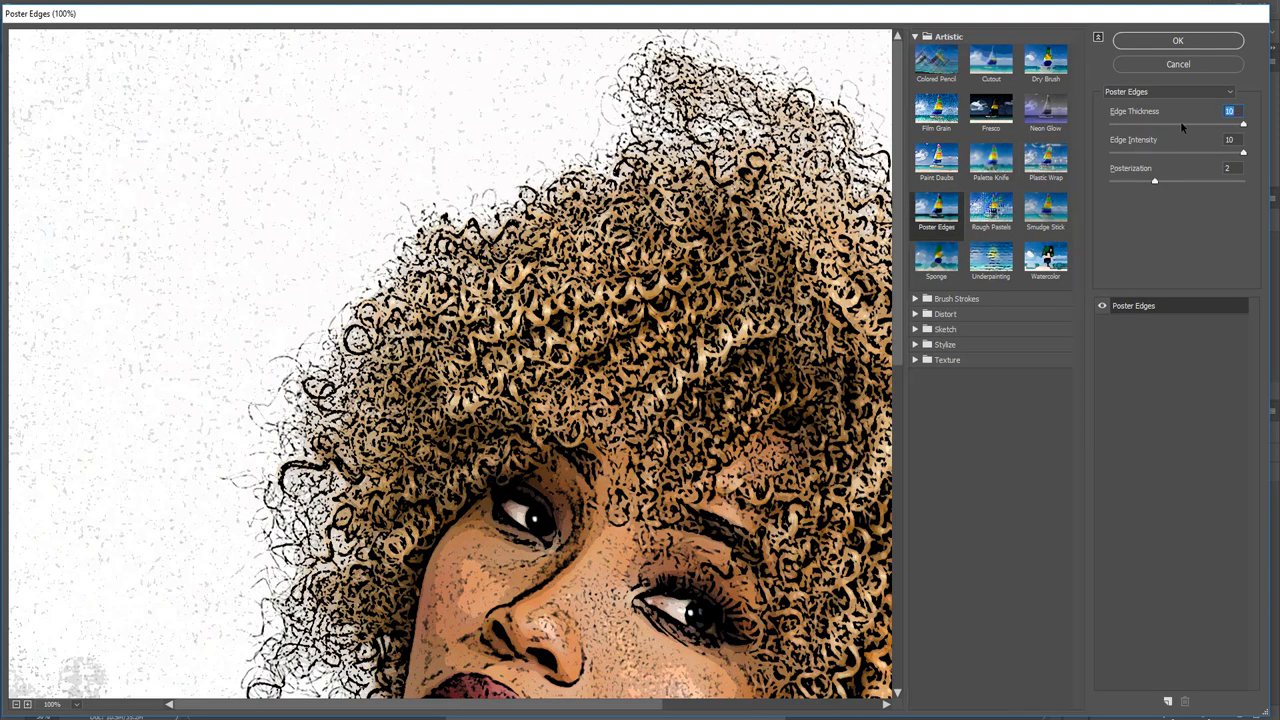
pyautogui.write('0')
pyautogui.press('Tab')
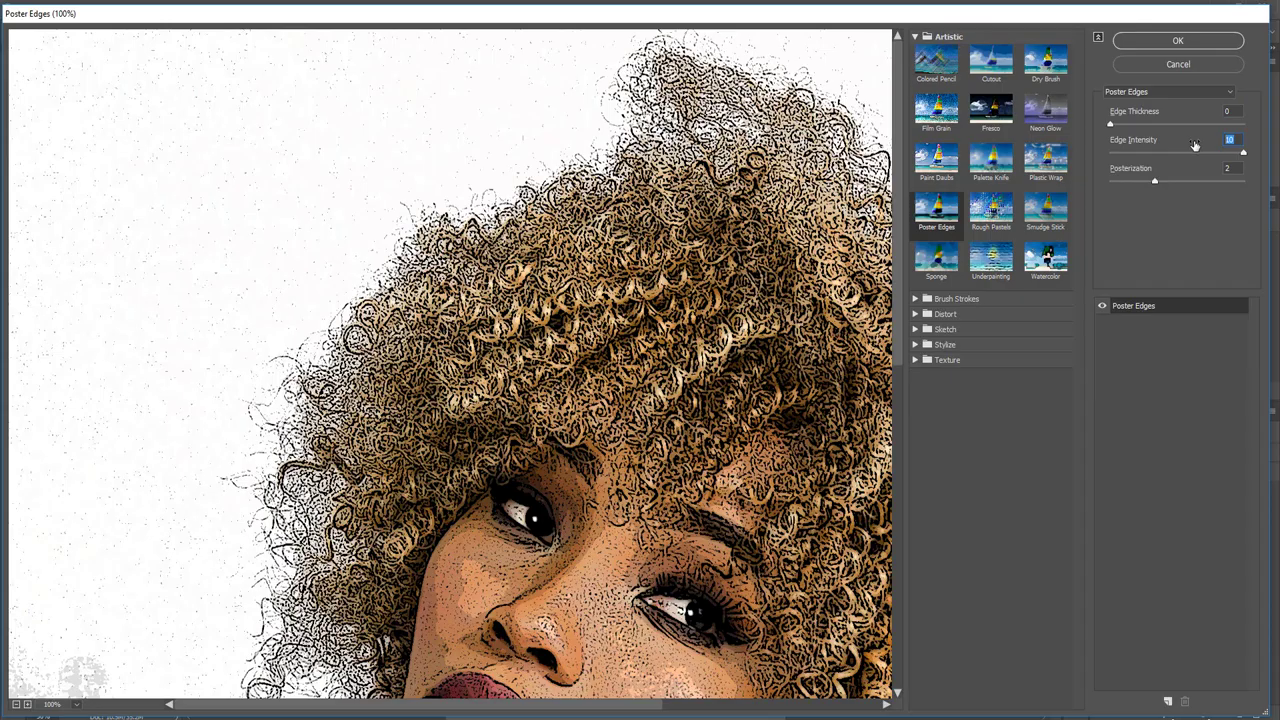
pyautogui.write('0')
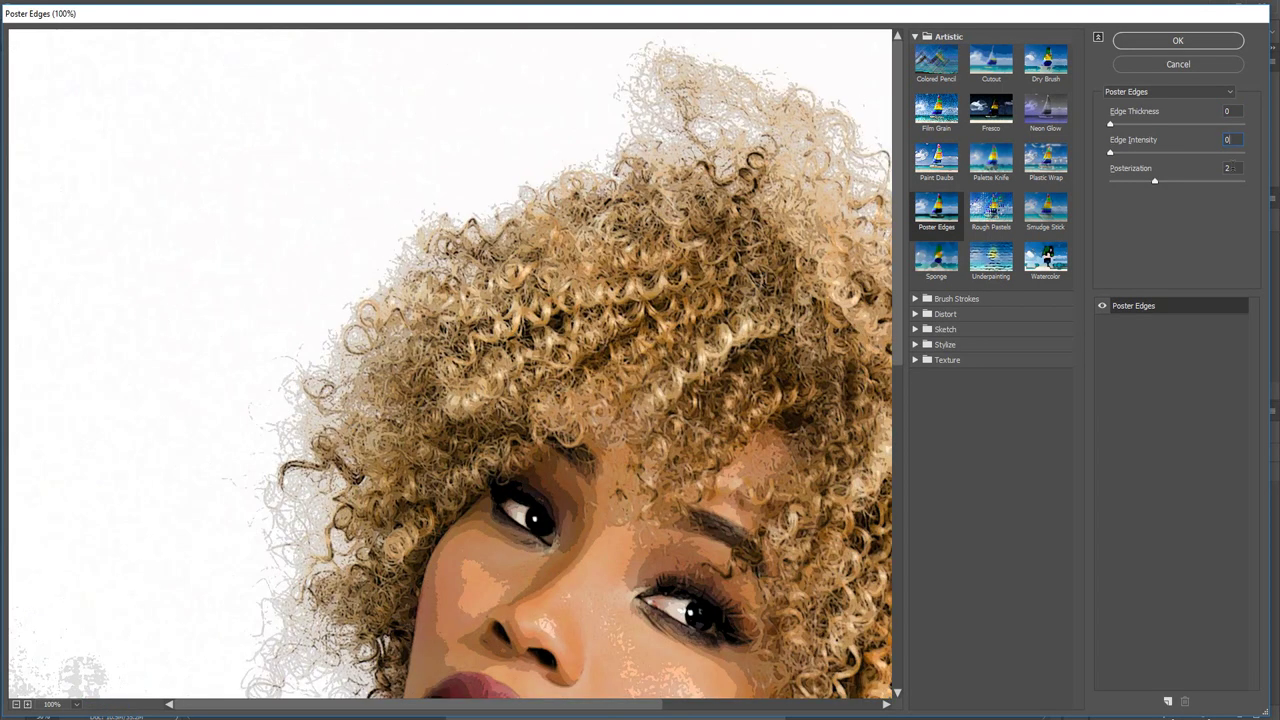
pyautogui.click(1183, 40)
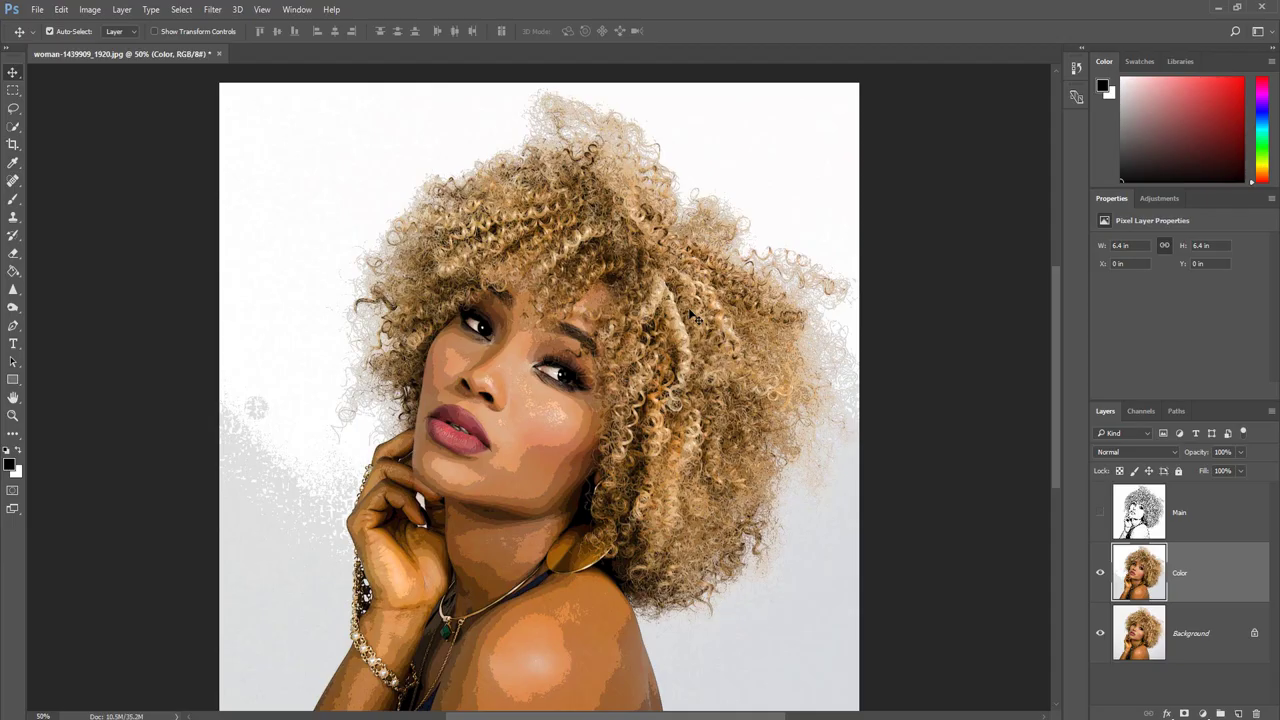
# Apply Levels to the Color layer with the output black level raised to 33
pyautogui.click(90, 10)
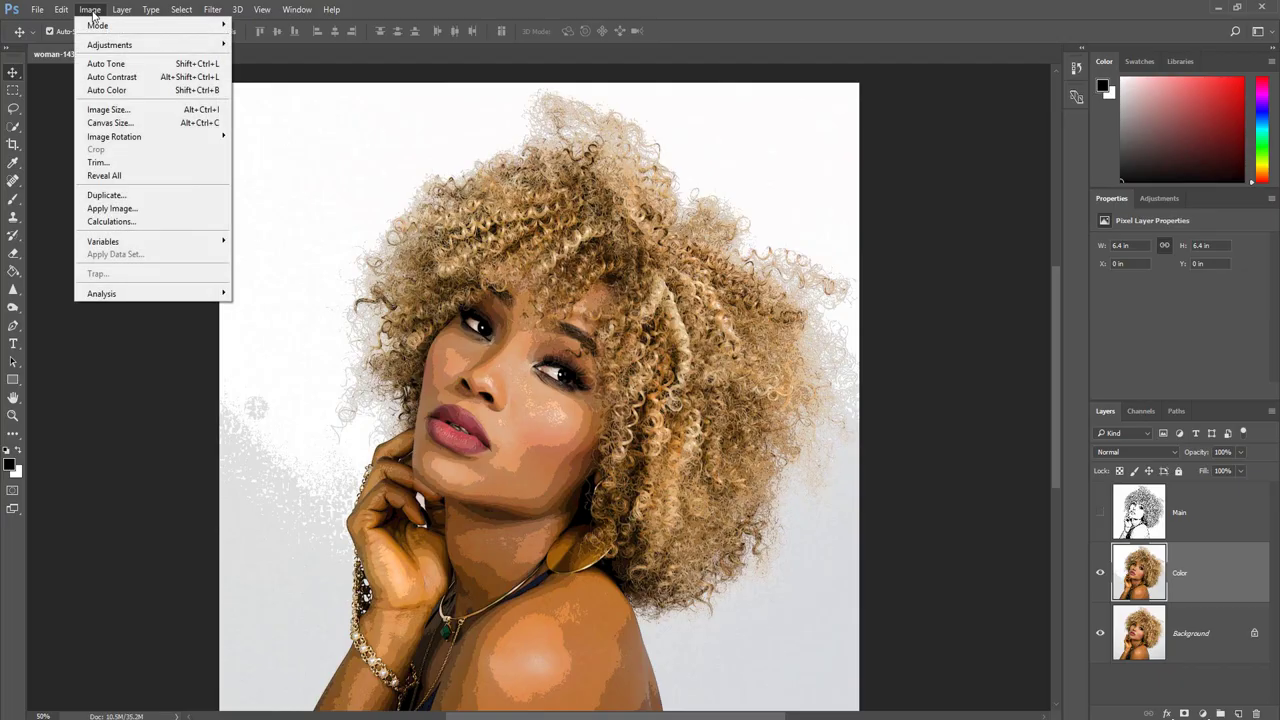
pyautogui.moveTo(101, 45)
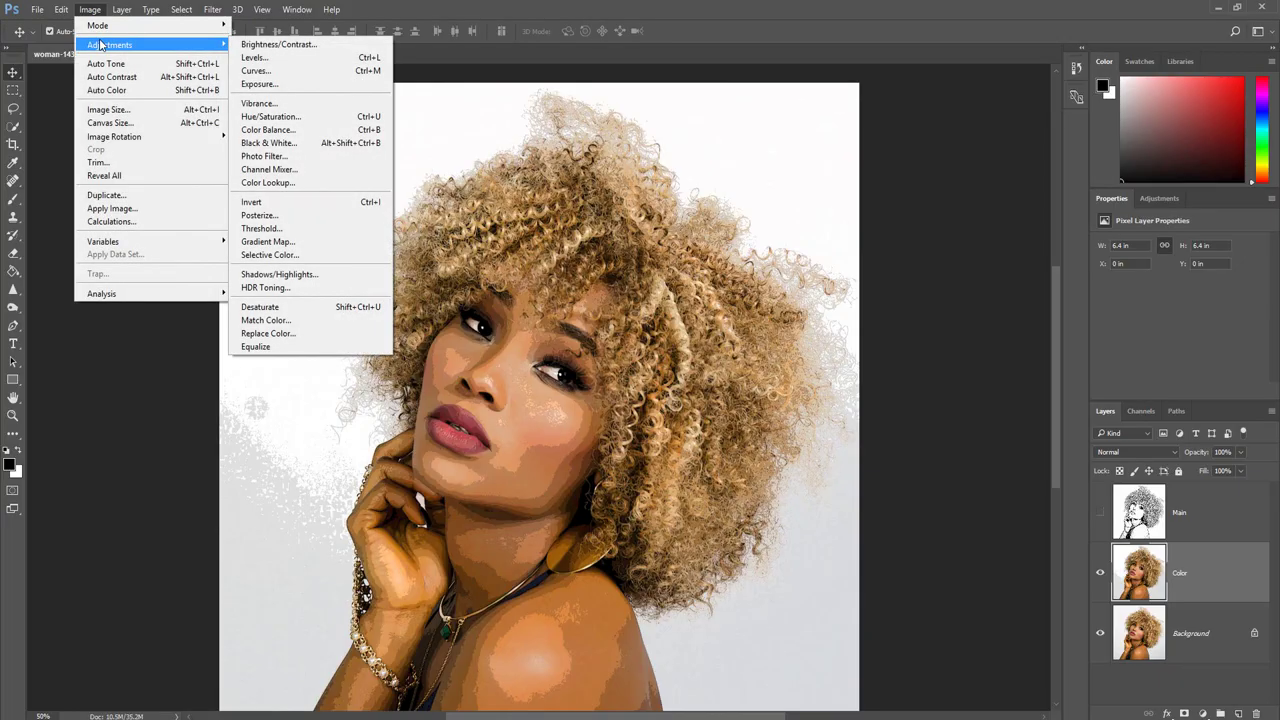
pyautogui.click(250, 57)
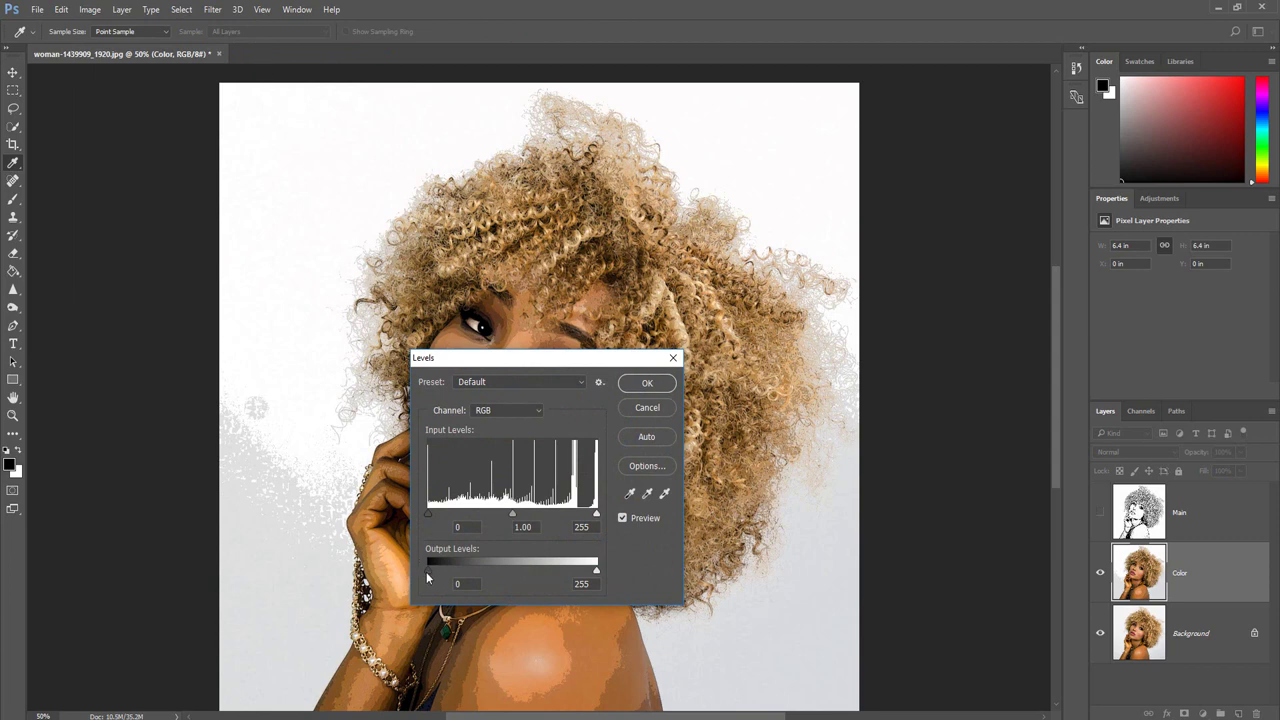
pyautogui.moveTo(427, 572); pyautogui.dragTo(452, 573)
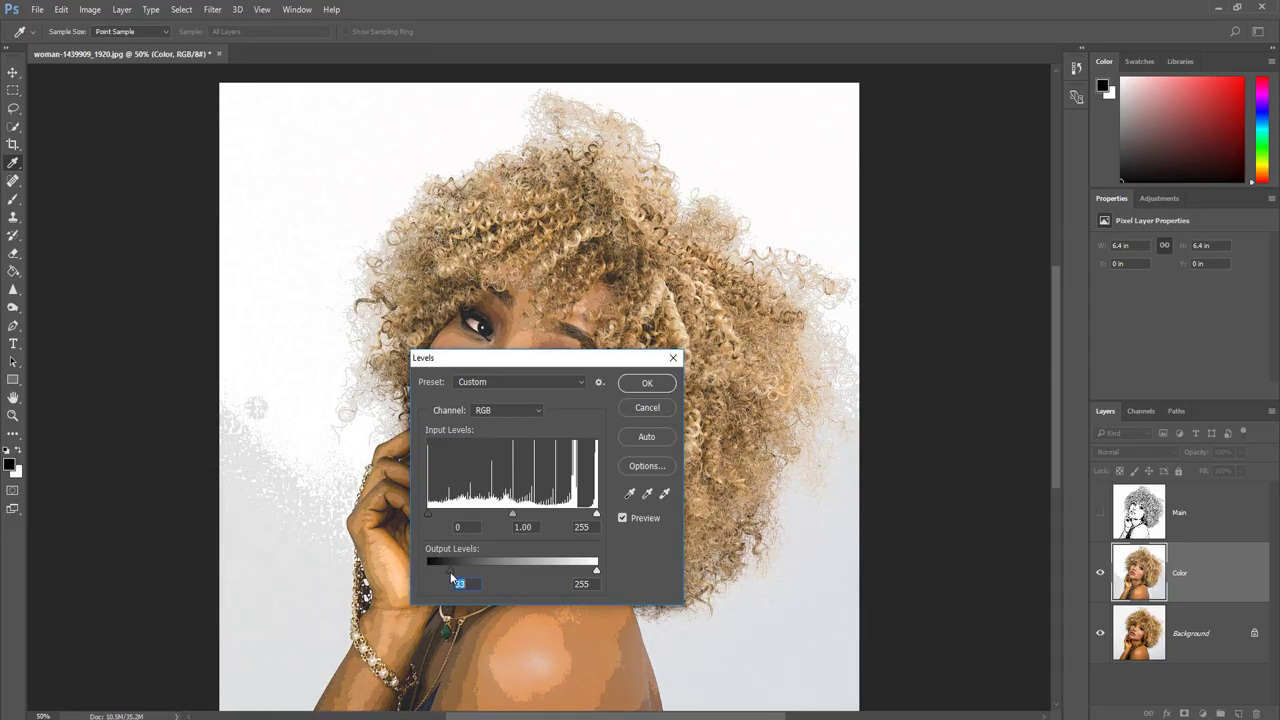
pyautogui.moveTo(450, 571); pyautogui.dragTo(448, 571)
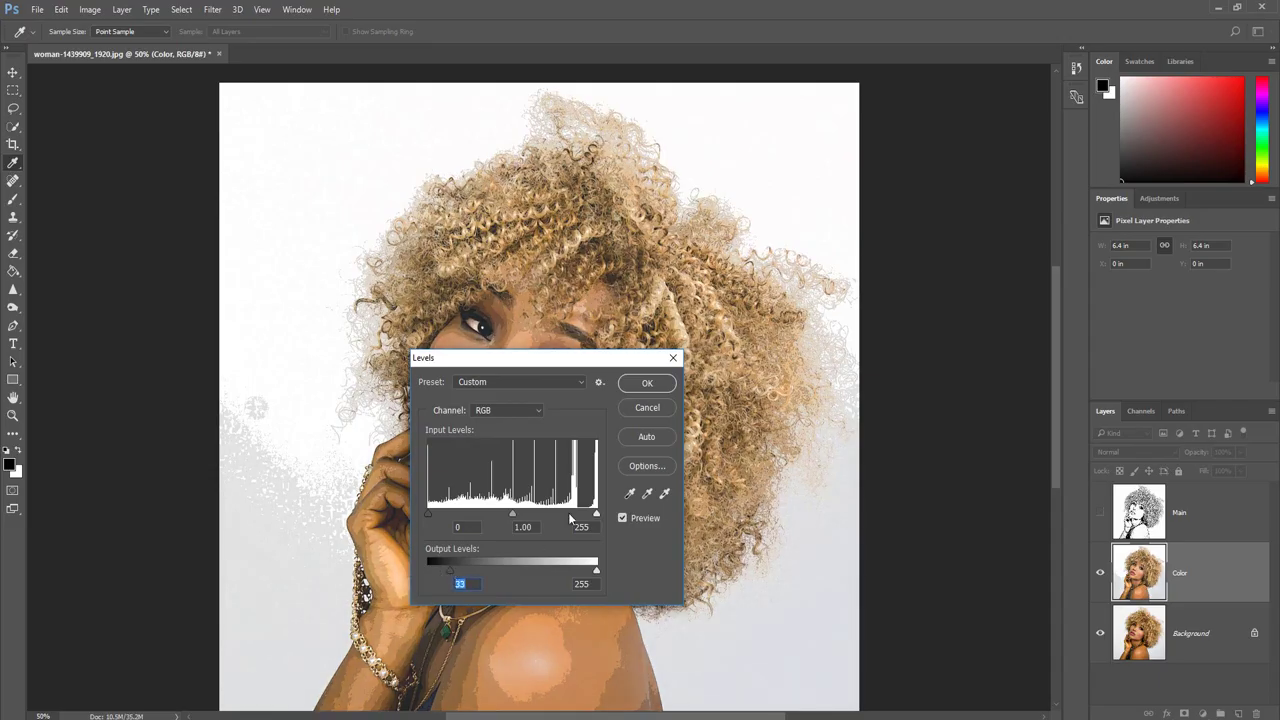
pyautogui.click(648, 385)
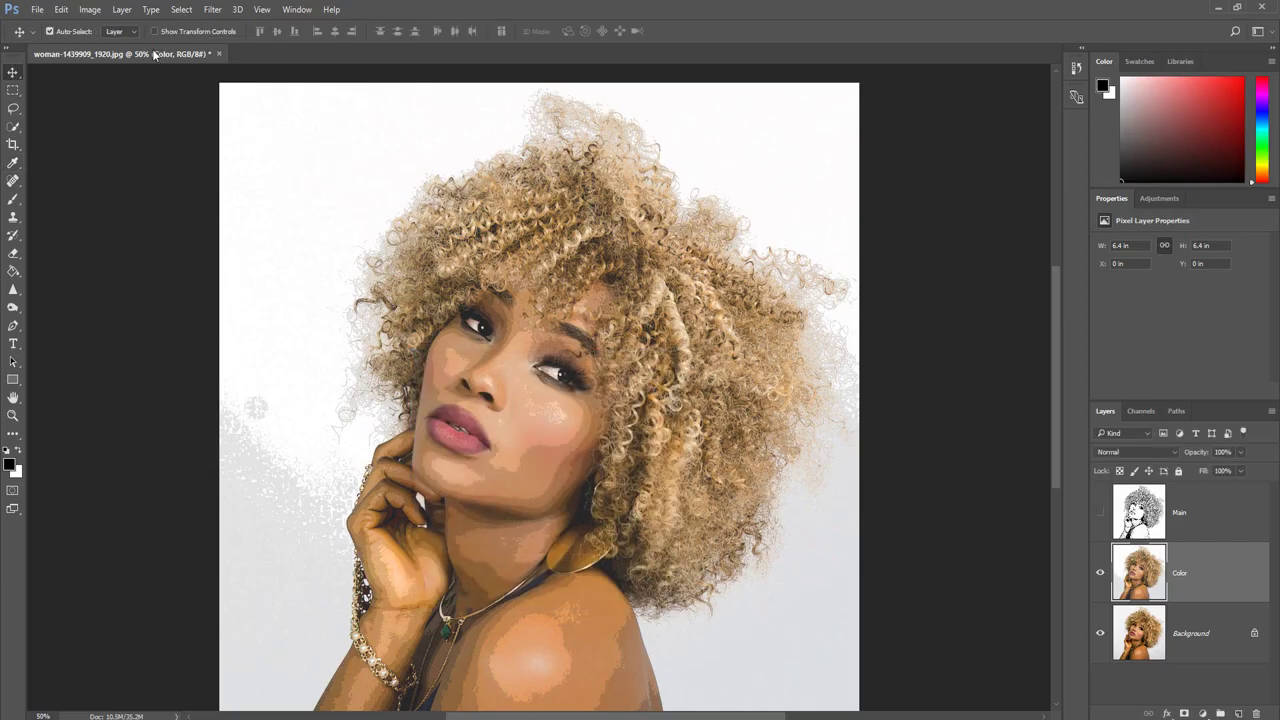
# Apply Hue/Saturation to the Color layer with Saturation set to 40
pyautogui.click(91, 12)
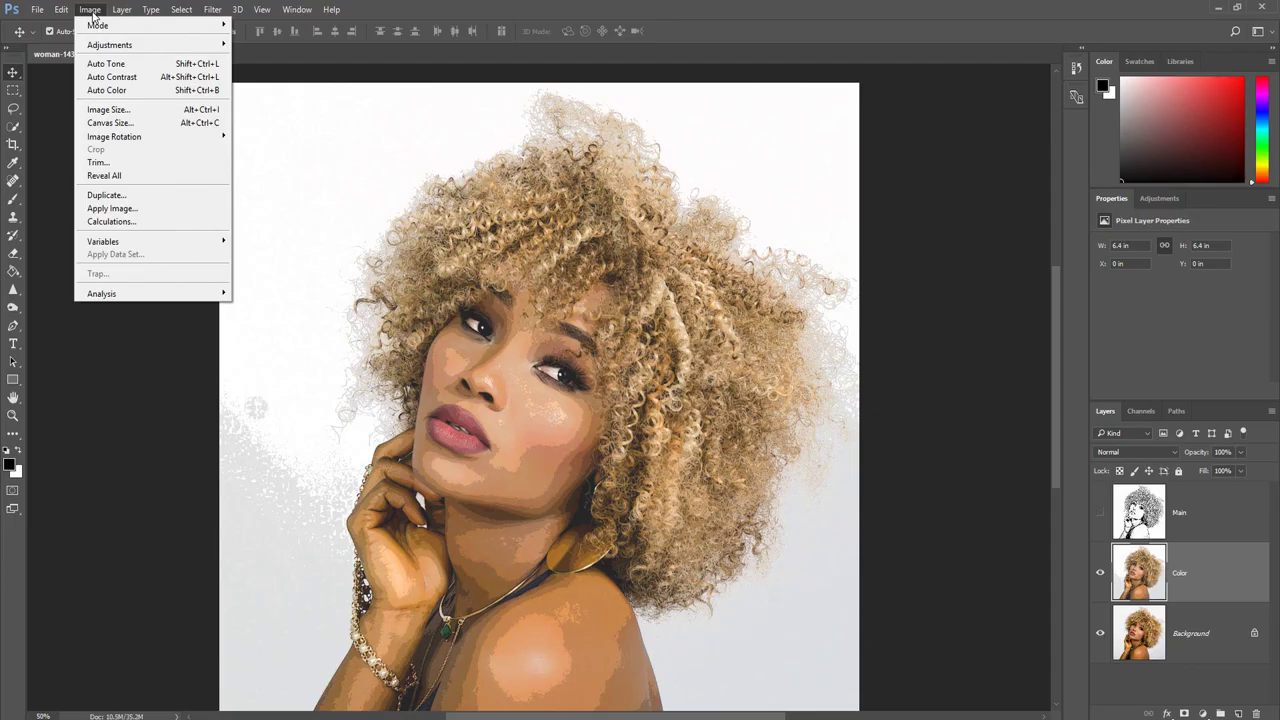
pyautogui.moveTo(99, 48)
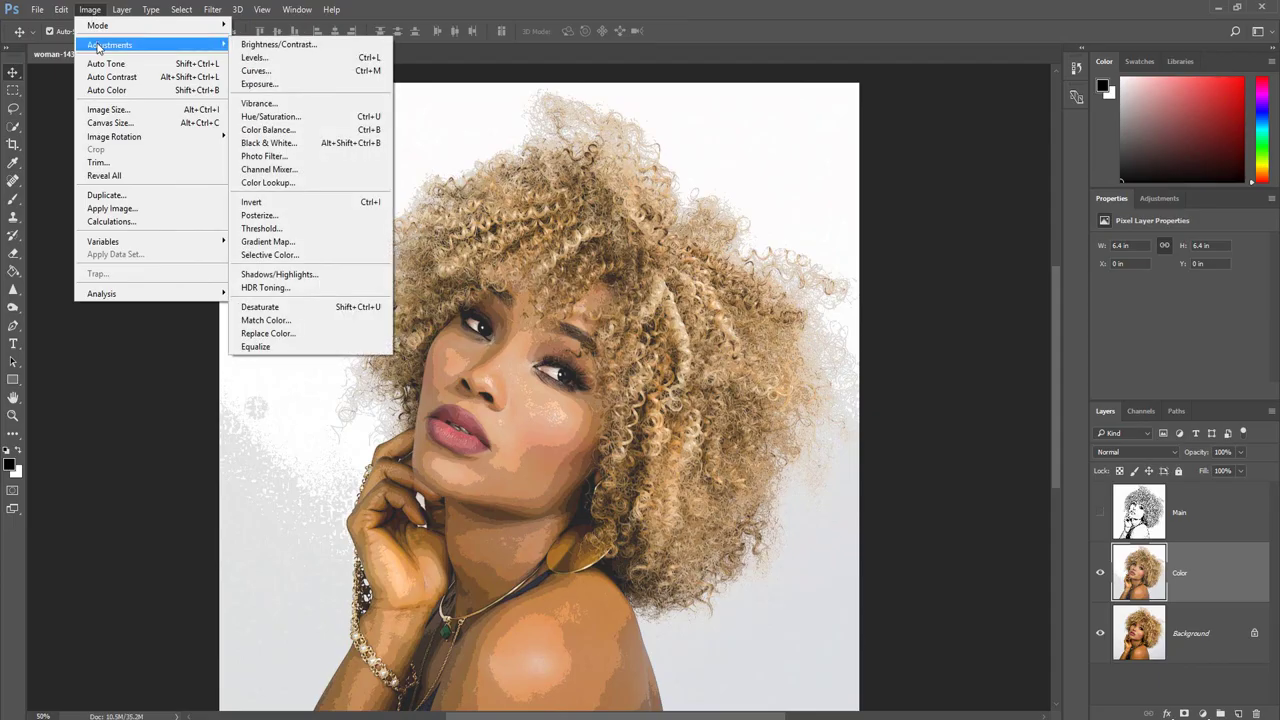
pyautogui.click(292, 117)
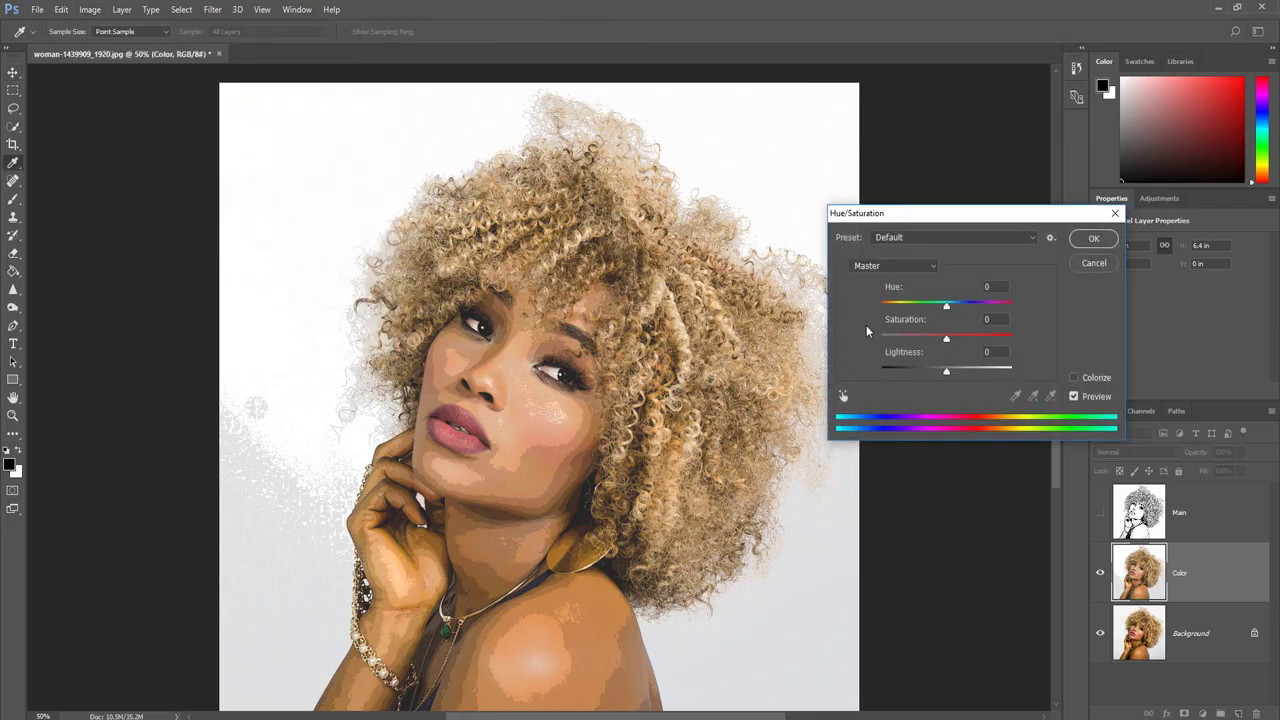
pyautogui.click(1000, 320)
pyautogui.write('40')
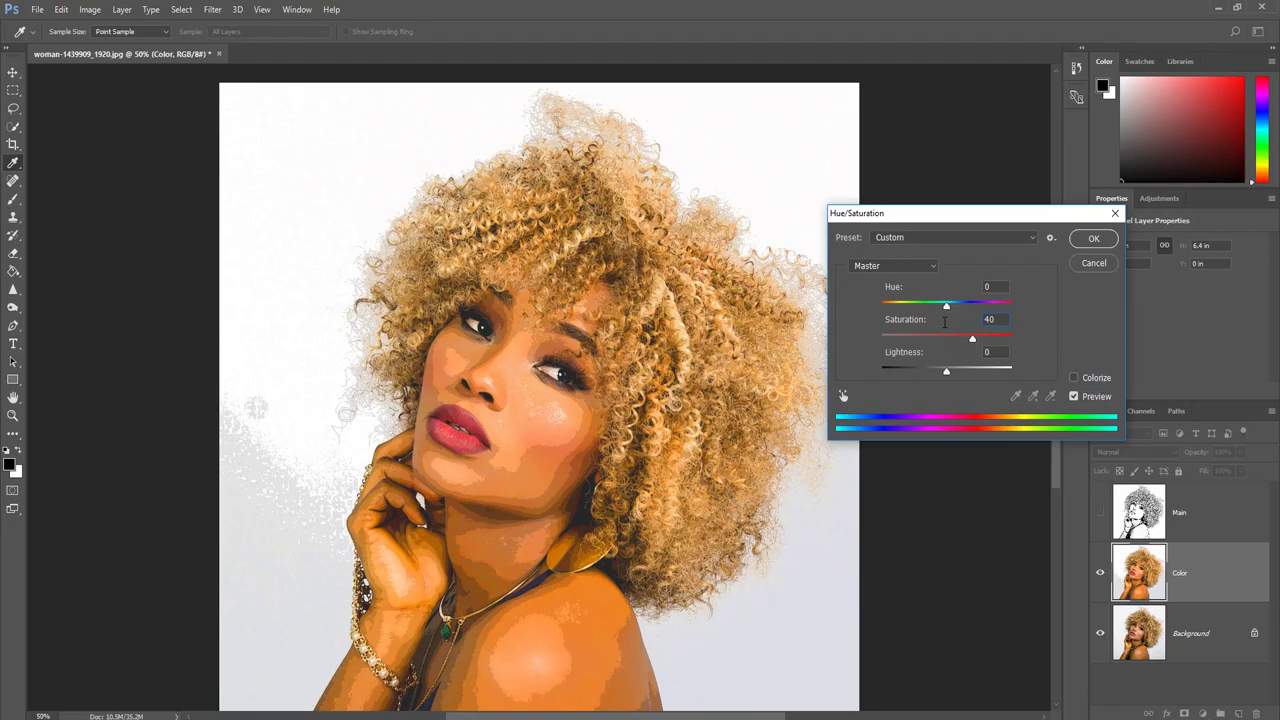
pyautogui.click(1093, 240)
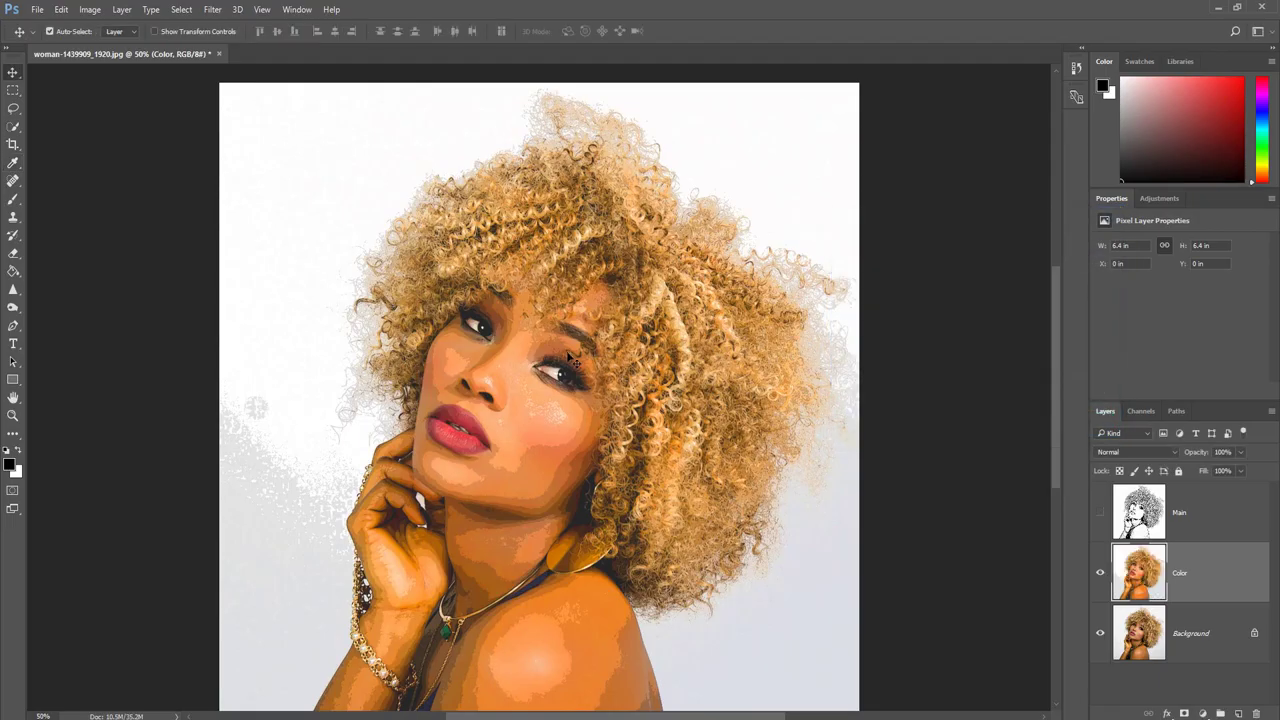
# Set Oil Paint Cleanliness to 7.0 for the Color layer, keeping Stylization 5.0 and Scale 8.0
pyautogui.click(213, 10)
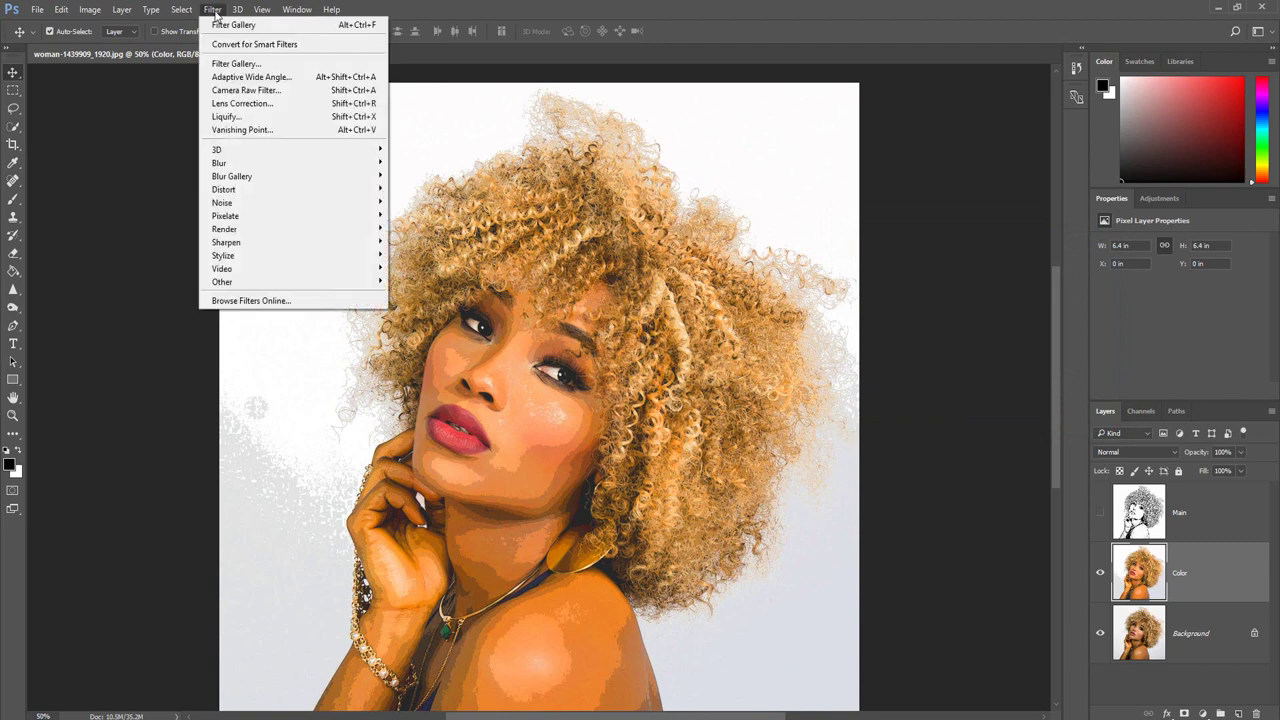
pyautogui.moveTo(257, 262)
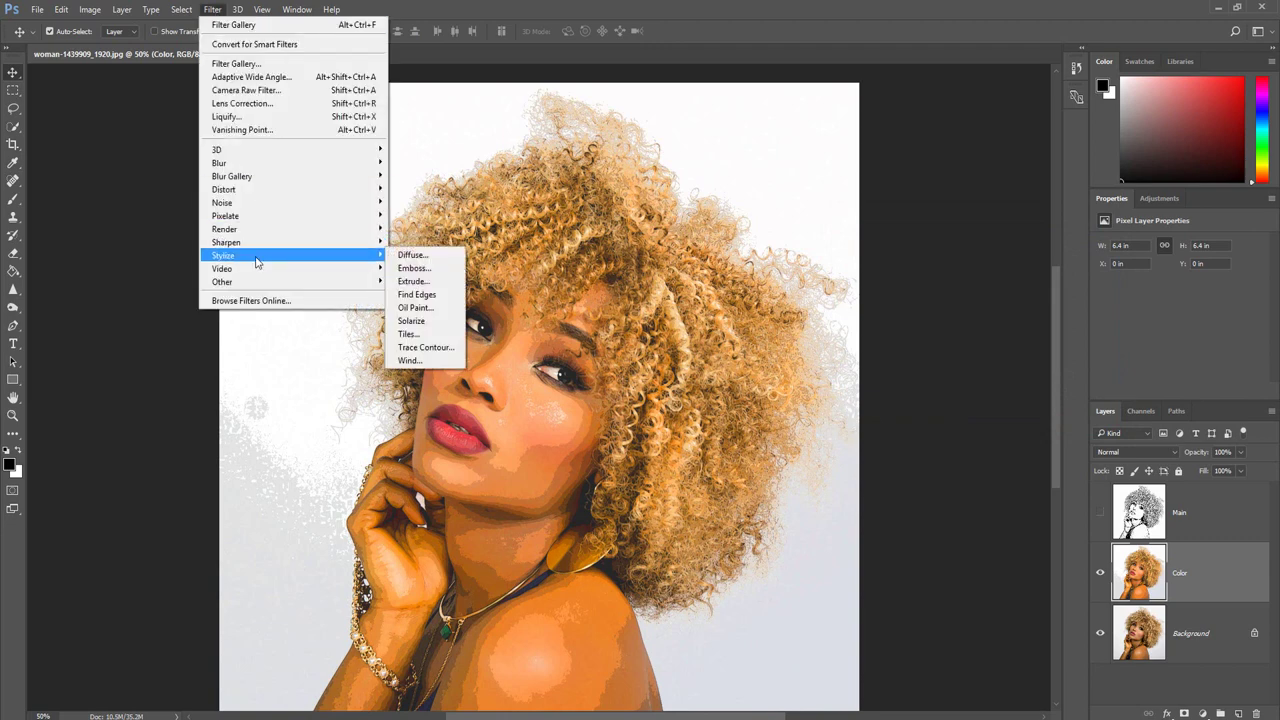
pyautogui.click(415, 307)
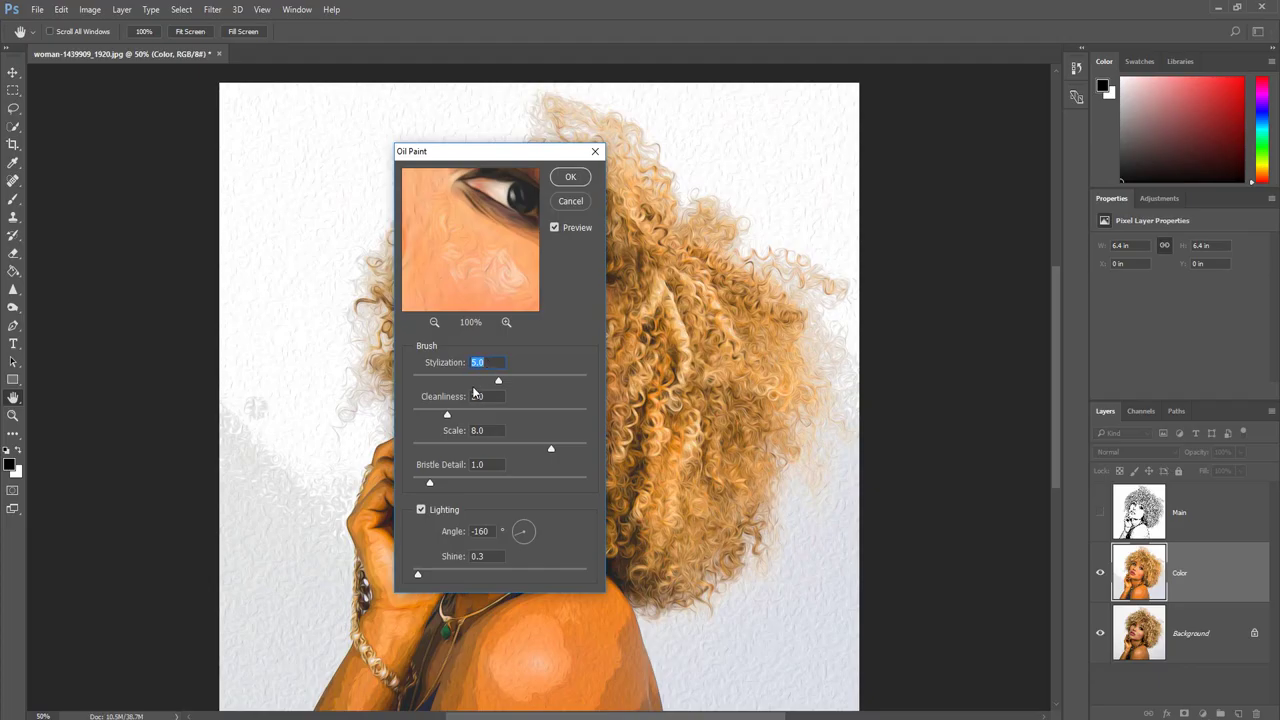
pyautogui.click(476, 396)
pyautogui.write('7')
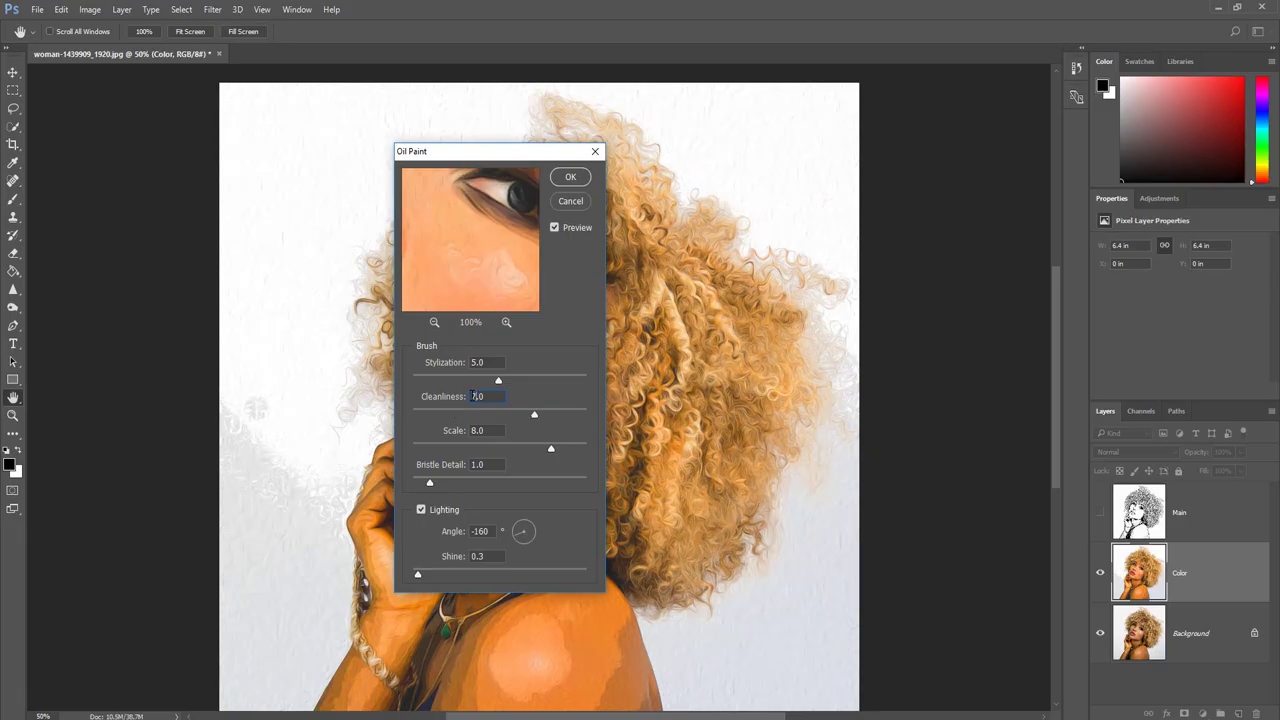